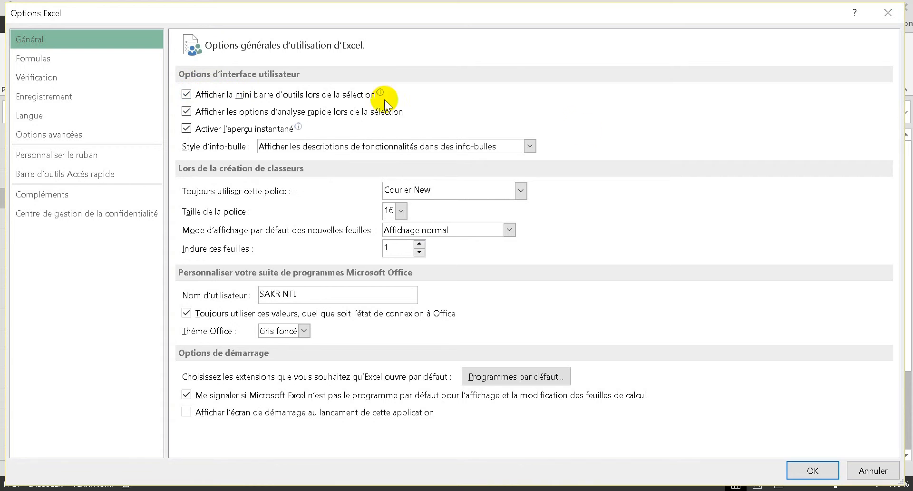
Accept the current Excel options and enter the Office user name in lowercase in cell C3
click(811, 467)
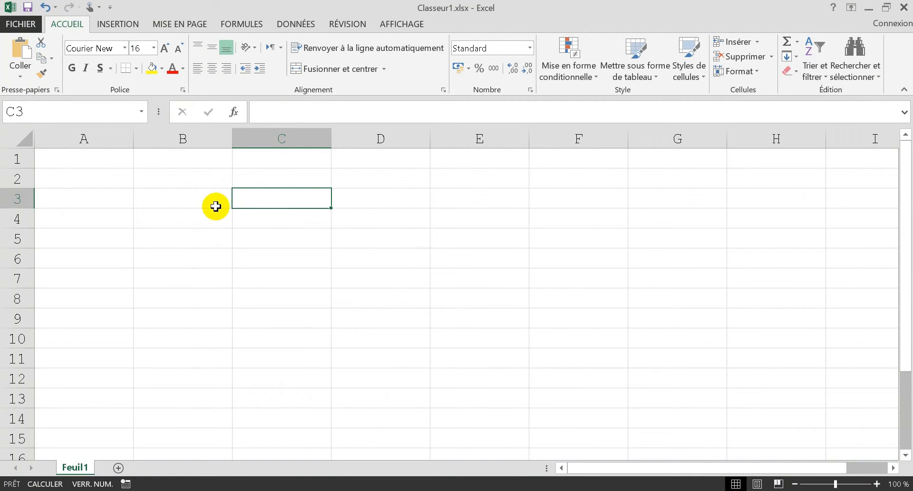
click(294, 203)
text(sakr )
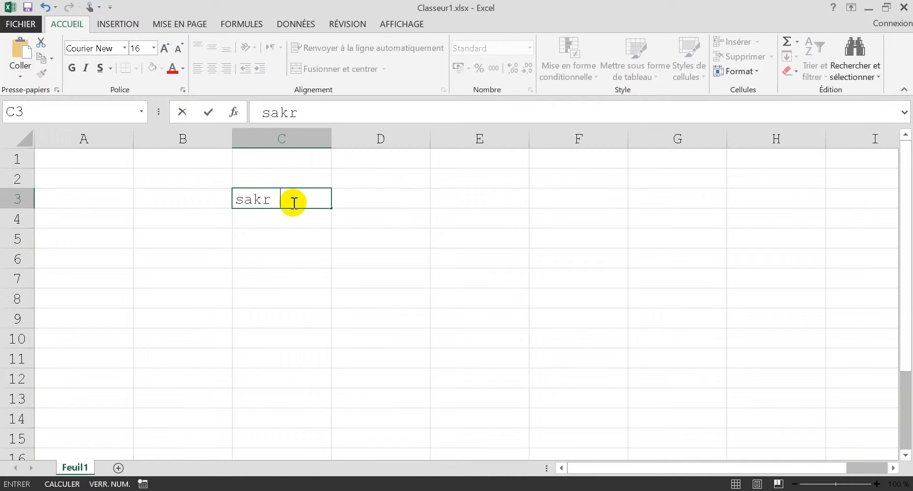
text(ntl)
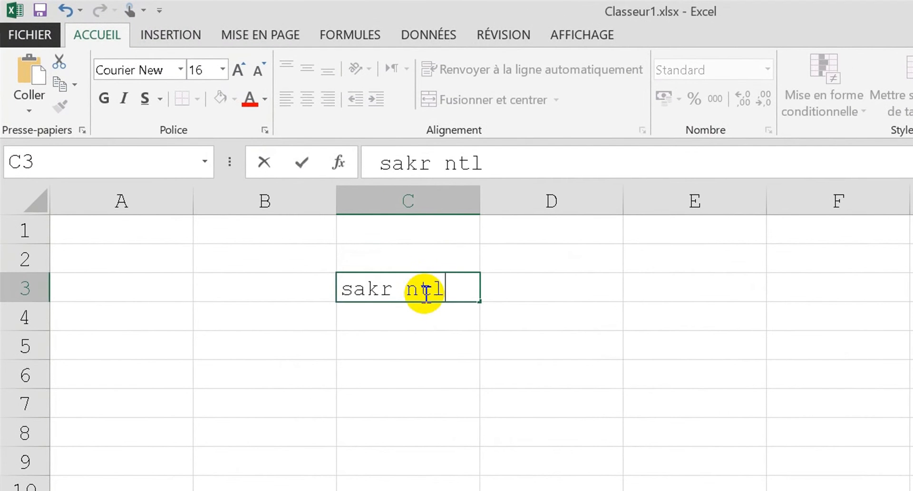
Make the text in cell C3 bold, italic and red using the mini toolbar
drag(456, 280, 320, 276)
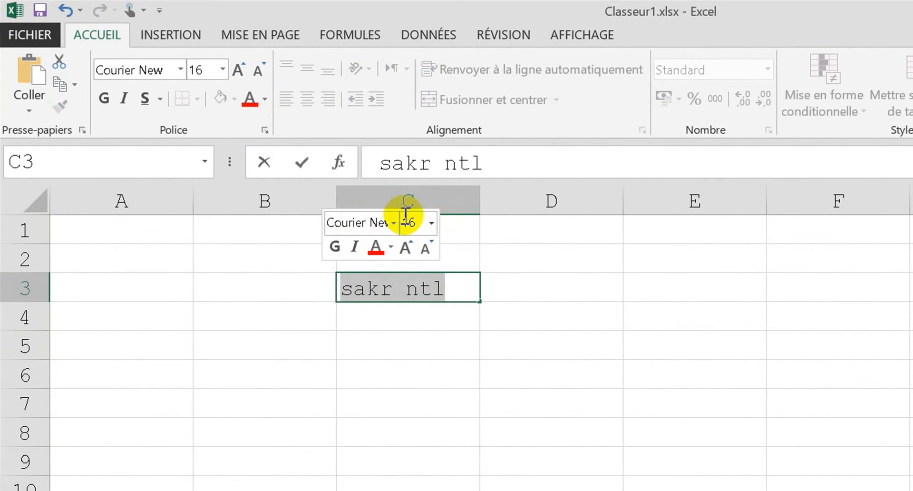
click(334, 248)
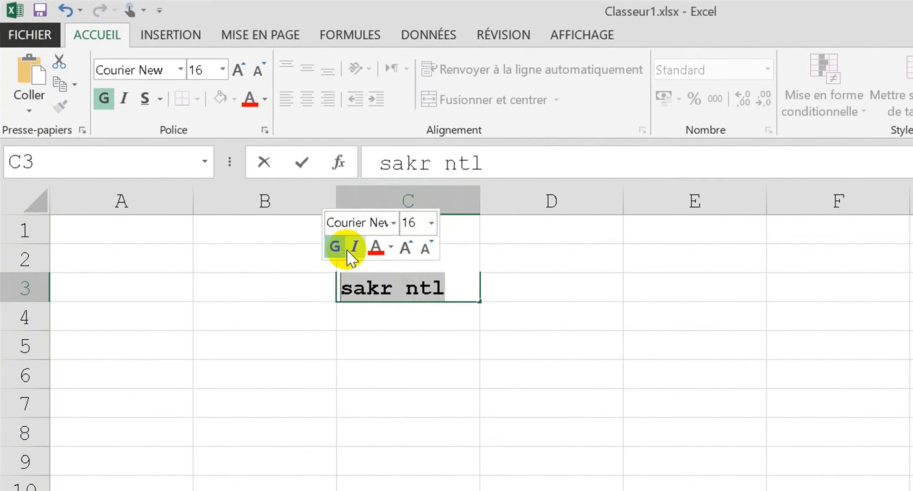
click(353, 248)
click(374, 247)
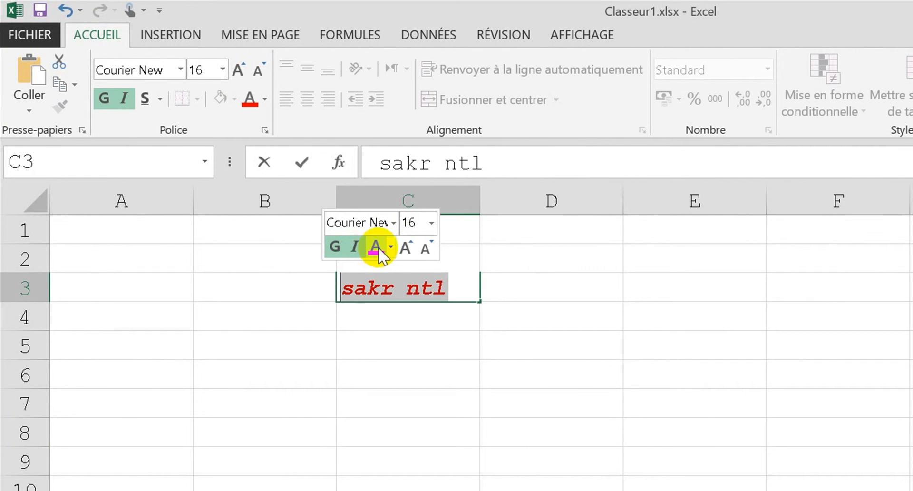
Enlarge the text in C3 to size 20, set its font to Cambria Math and validate the entry
click(405, 246)
click(406, 246)
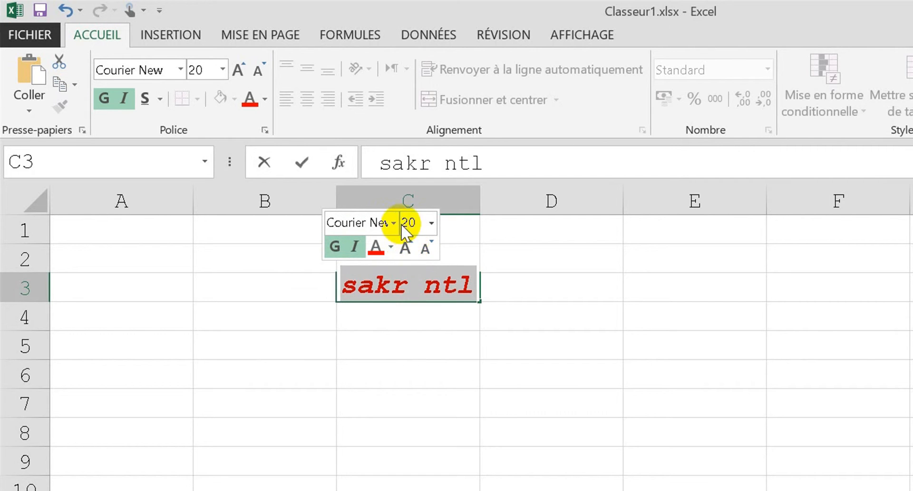
click(395, 222)
click(390, 262)
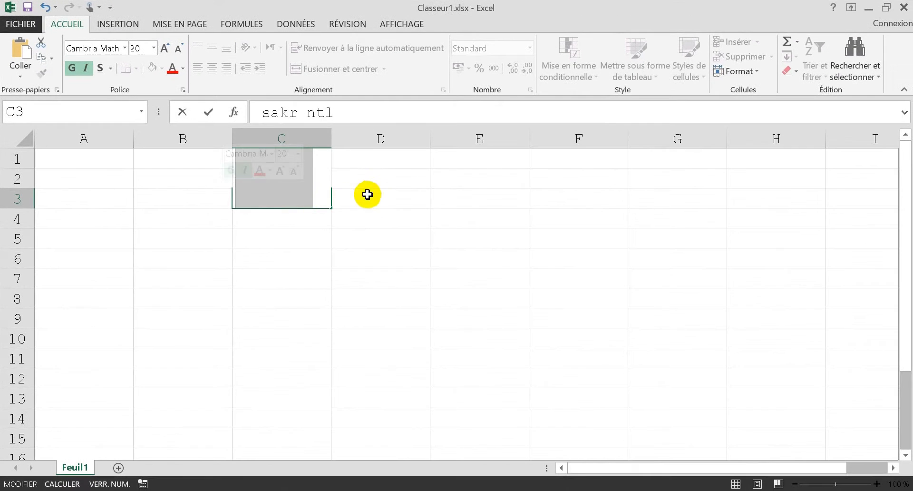
click(209, 115)
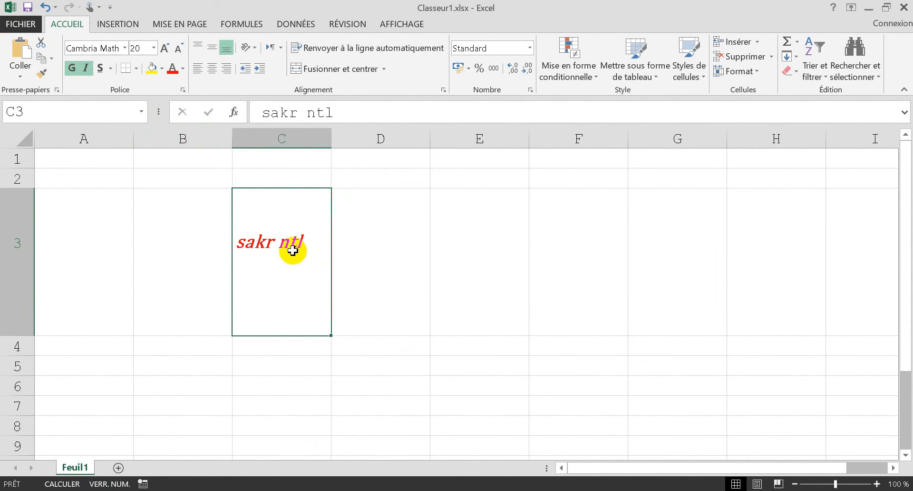
Display the mini toolbar on the text in C3, then disable the option that shows it on selection
drag(293, 242, 334, 241)
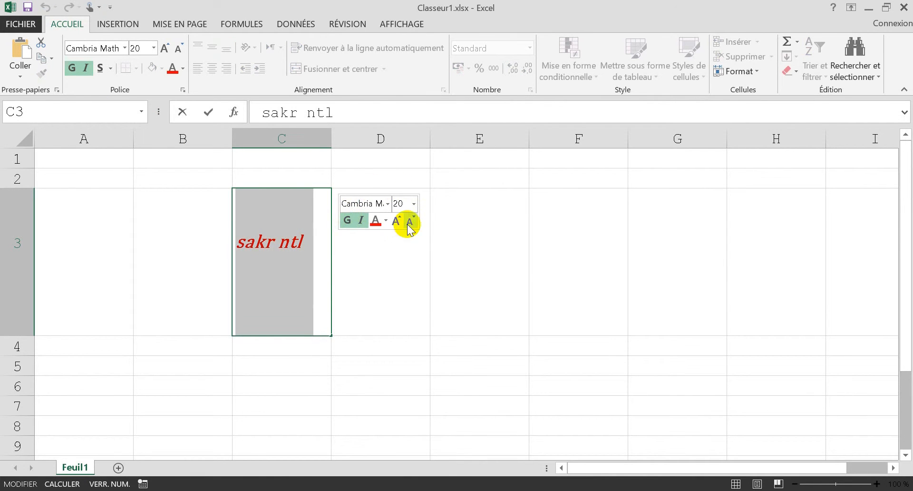
click(299, 216)
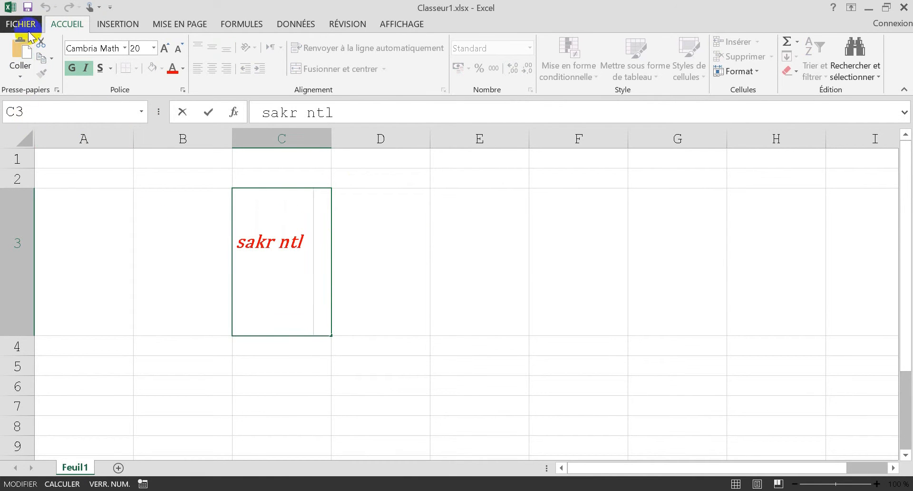
click(24, 25)
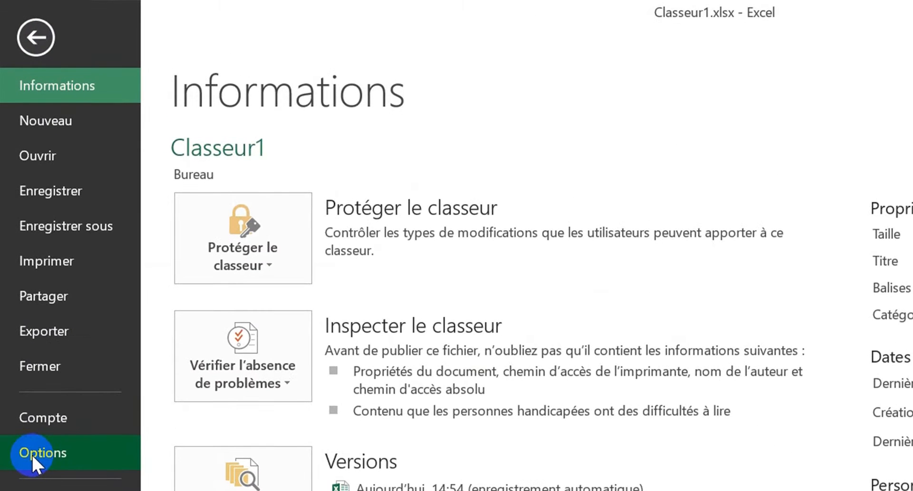
click(31, 452)
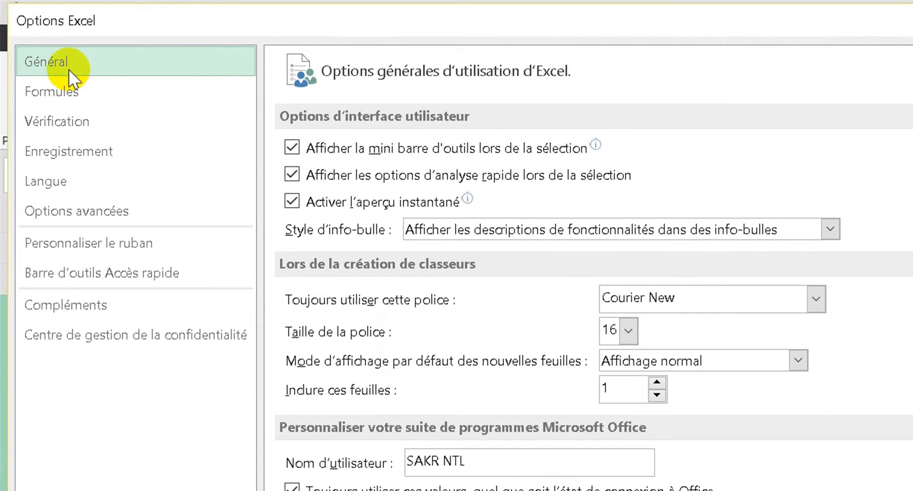
click(372, 153)
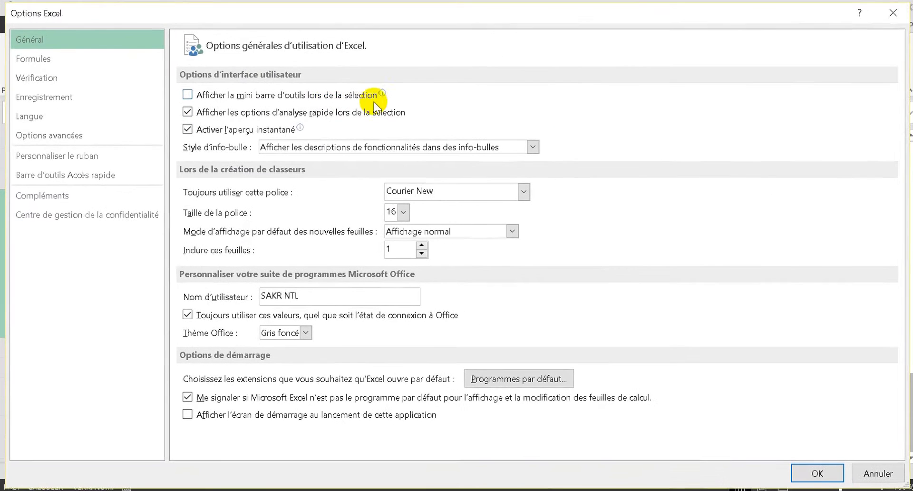
click(808, 473)
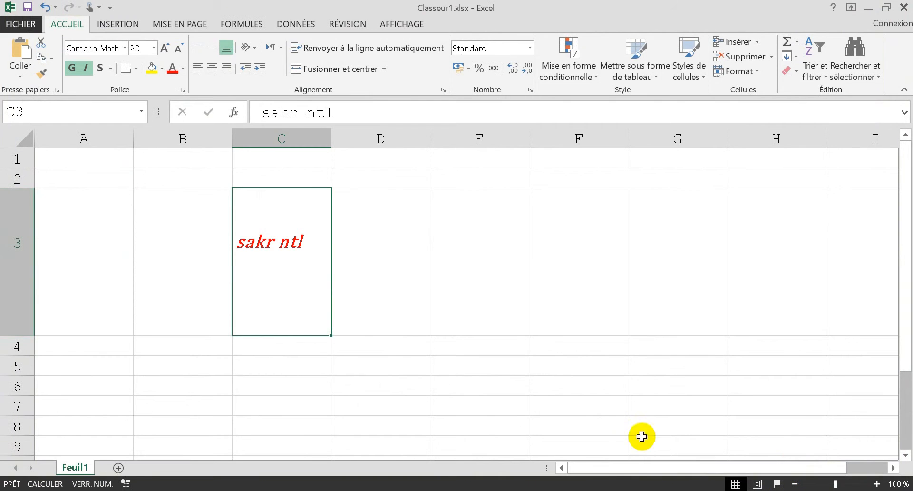
Test selecting the text in C3 and re-enable the option that shows the mini toolbar on selection
double_click(307, 257)
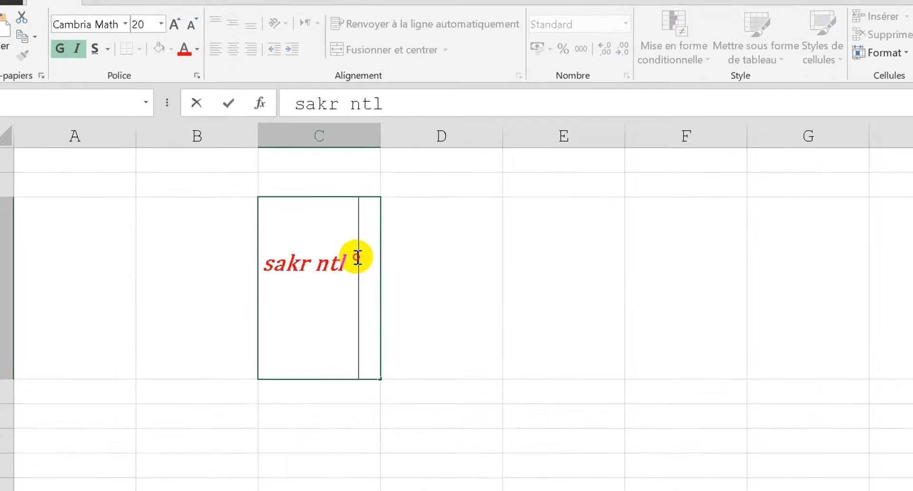
drag(356, 257, 263, 259)
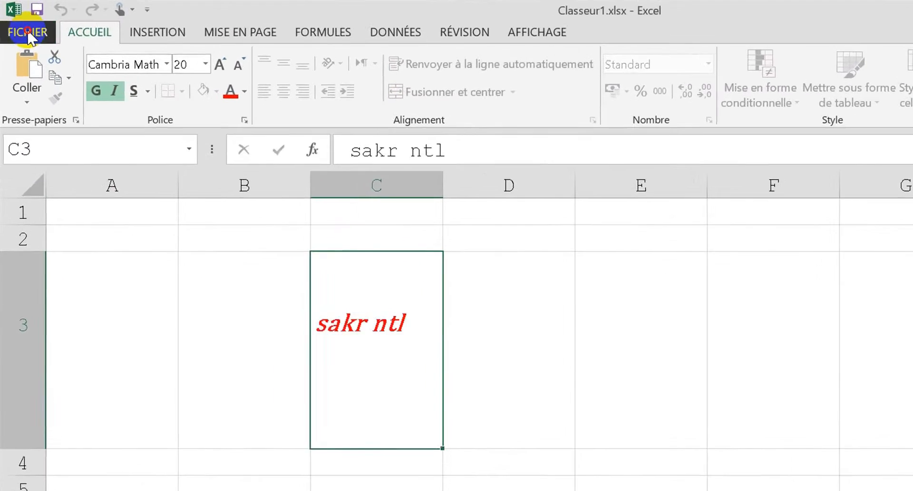
click(18, 23)
click(36, 405)
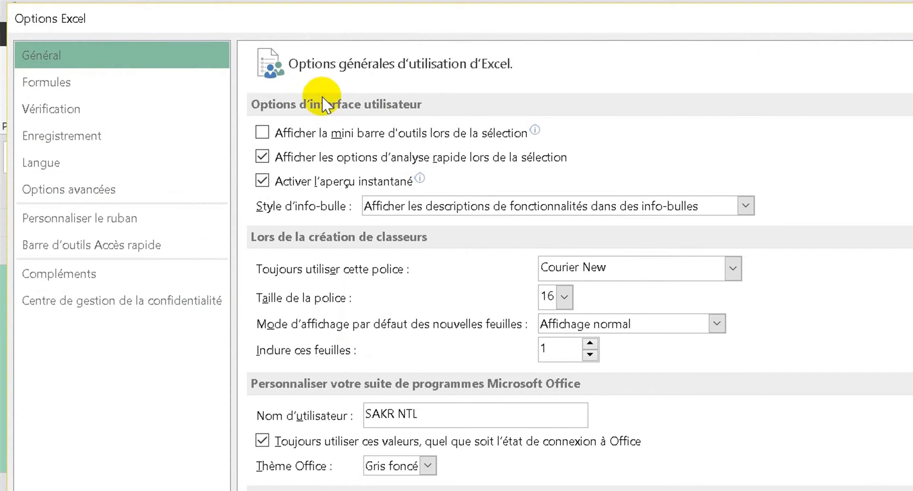
click(300, 136)
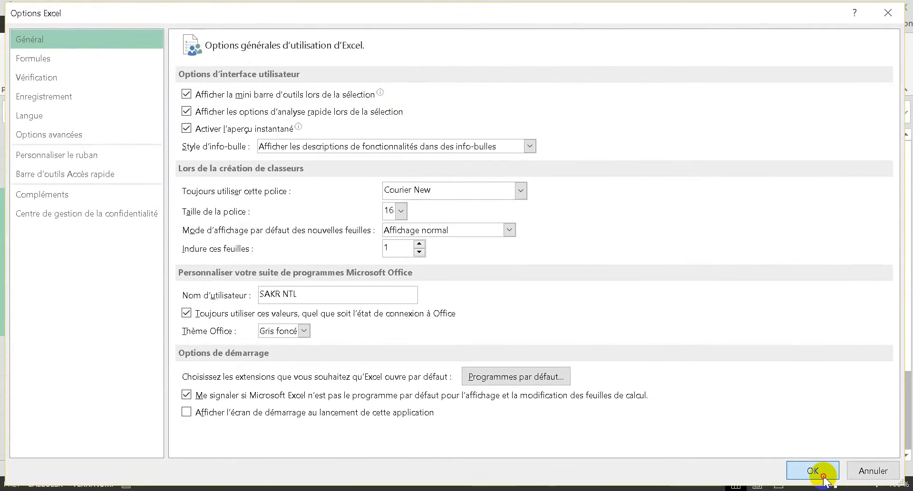
click(815, 466)
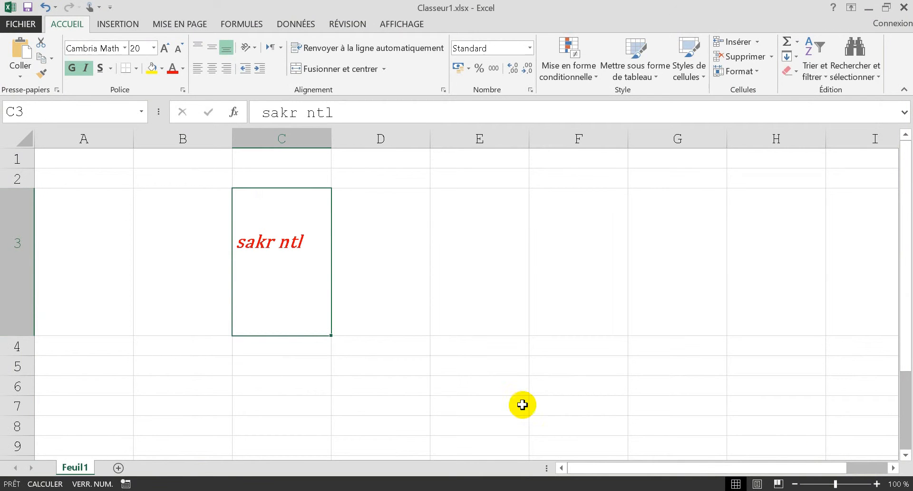
Select the text inside cell C3 to check the mini toolbar, then leave the cell
double_click(313, 240)
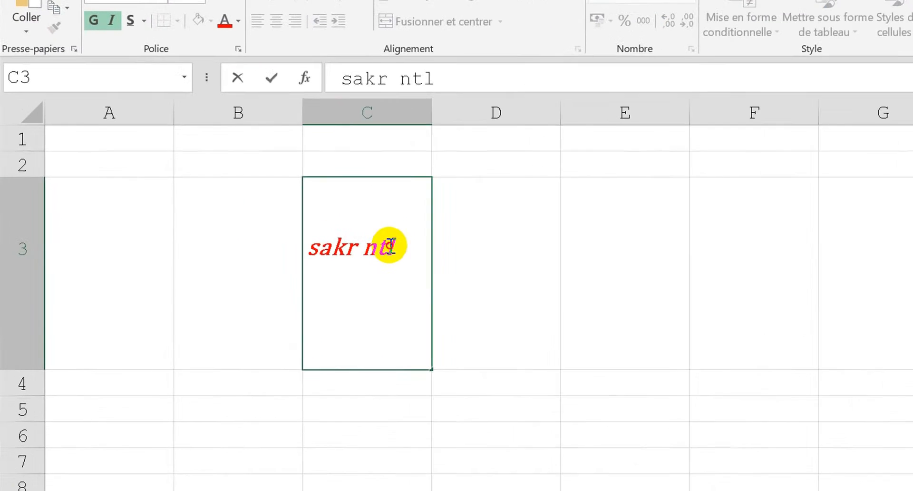
drag(403, 245, 282, 239)
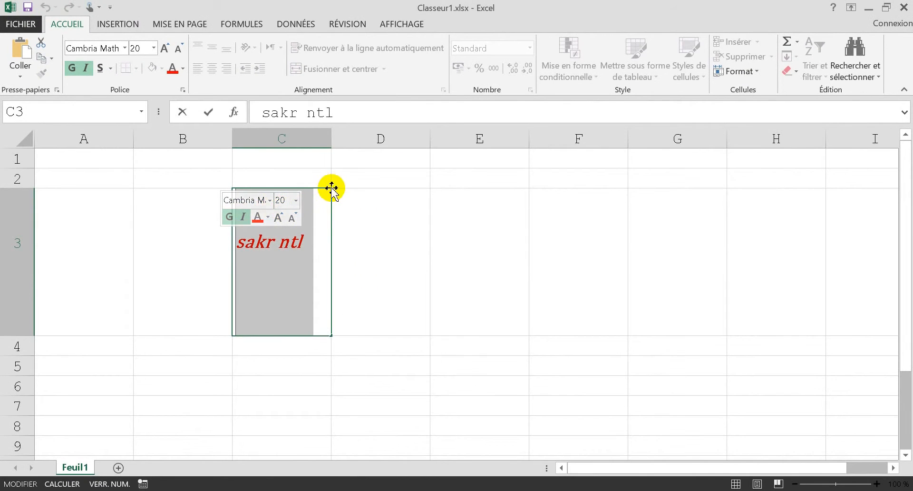
click(335, 252)
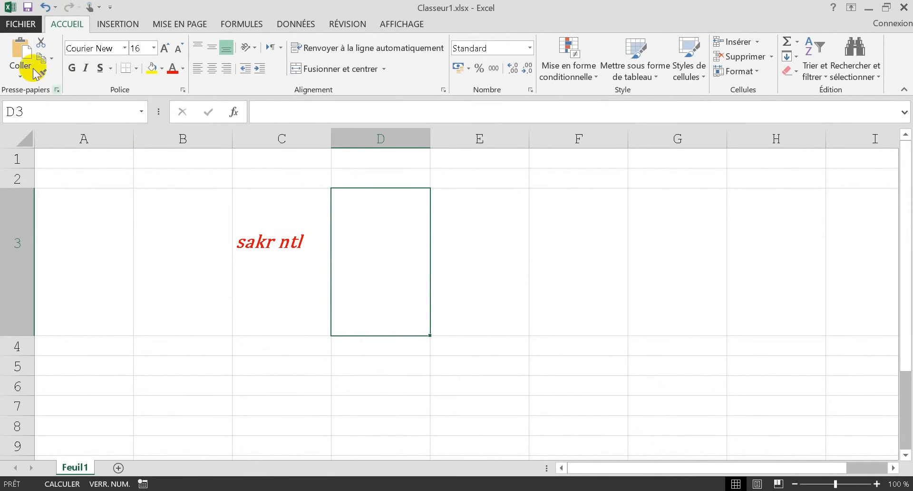
Review the option for showing quick analysis on selection in the general Excel options
click(16, 23)
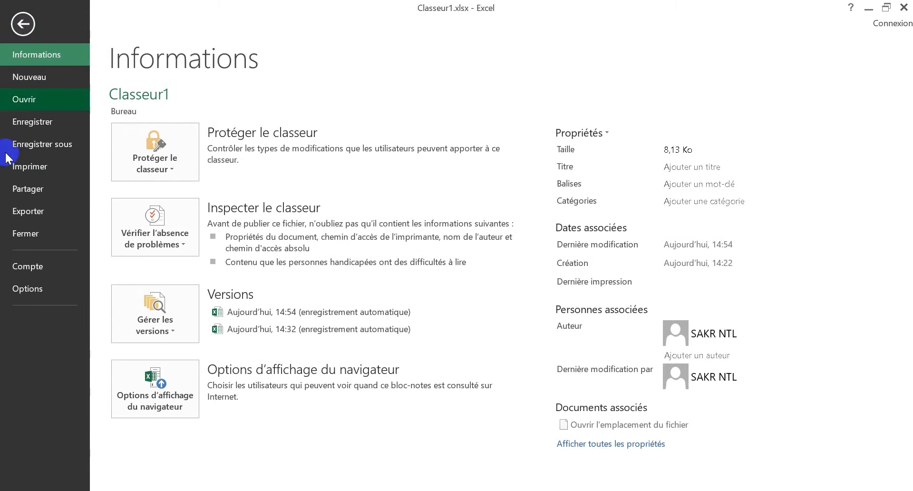
click(10, 295)
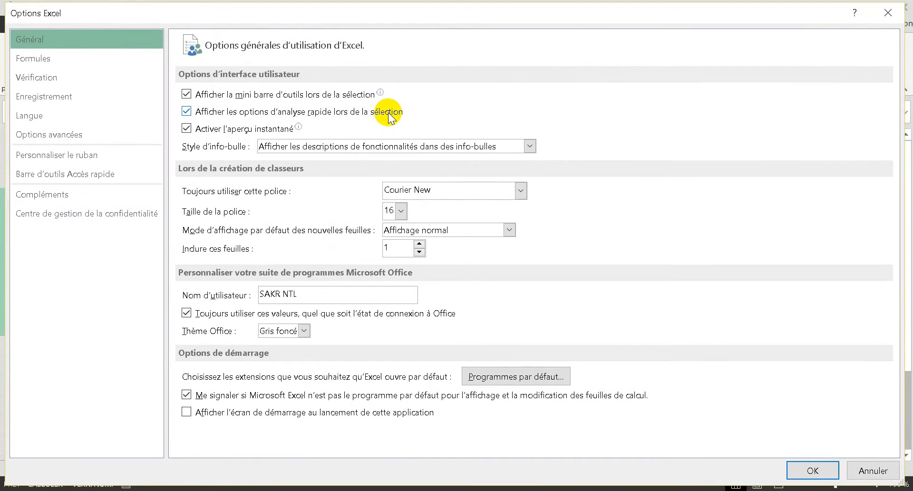
click(812, 467)
Enter the numbers 1, 2 and 3 in cells C4, D4 and E4
click(258, 343)
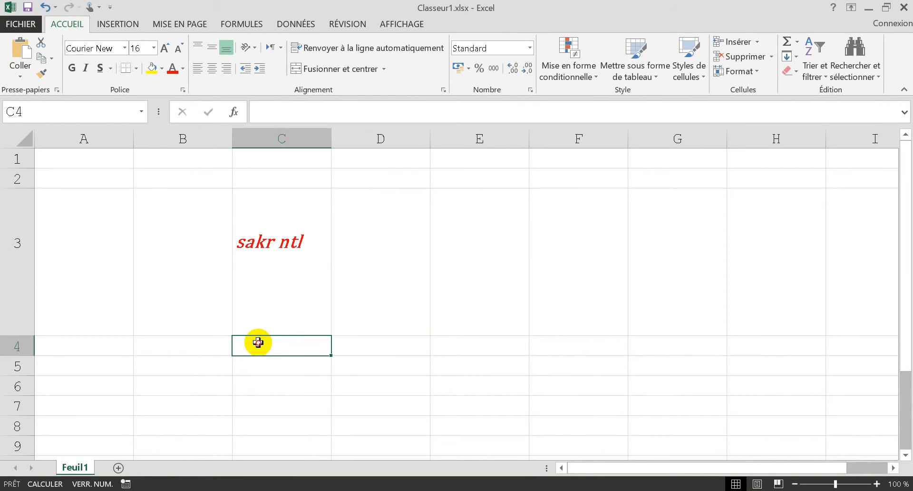
text(1)
key(Tab)
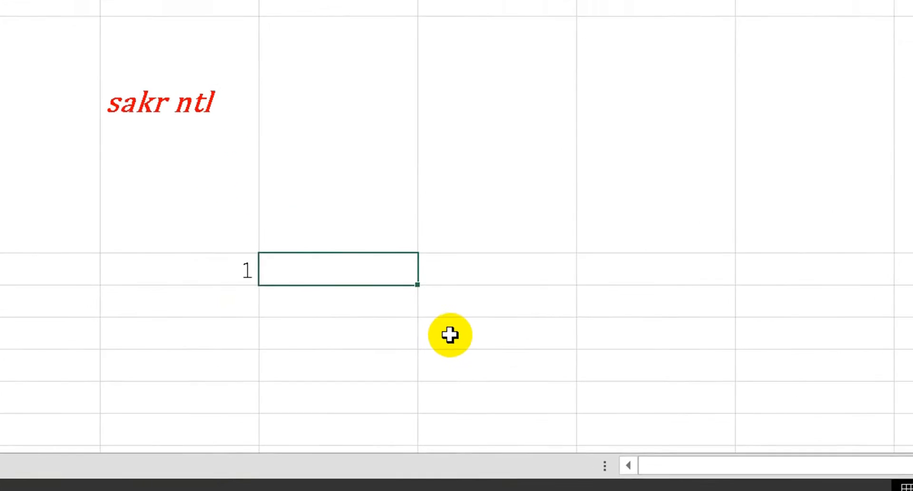
text(2)
key(Tab)
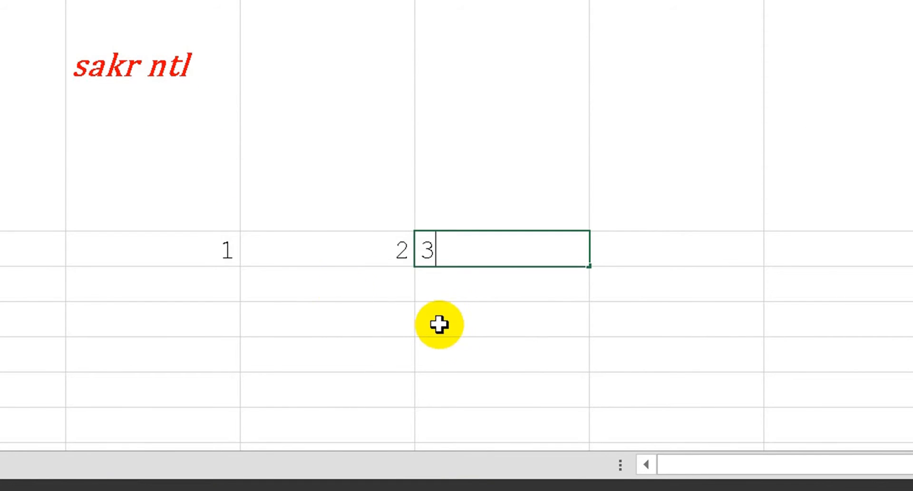
Select the range C4:E4 and open its Quick Analysis tools to examine them
drag(176, 252, 475, 241)
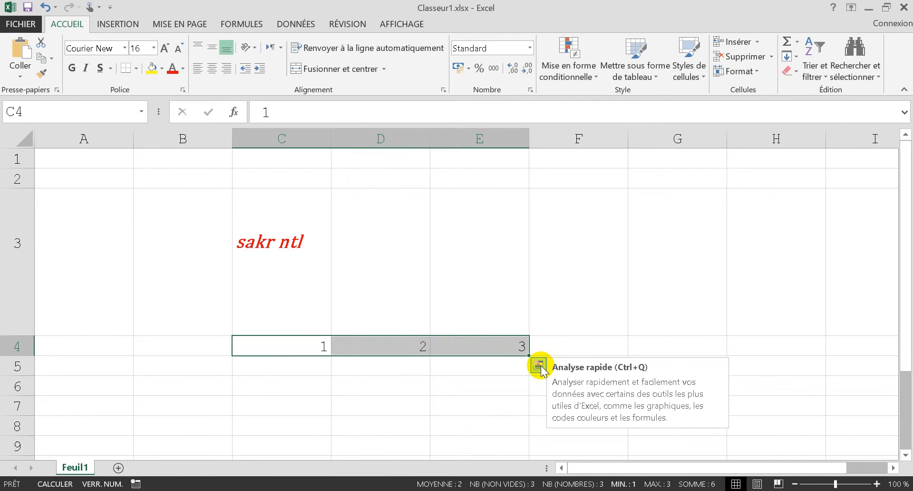
click(303, 349)
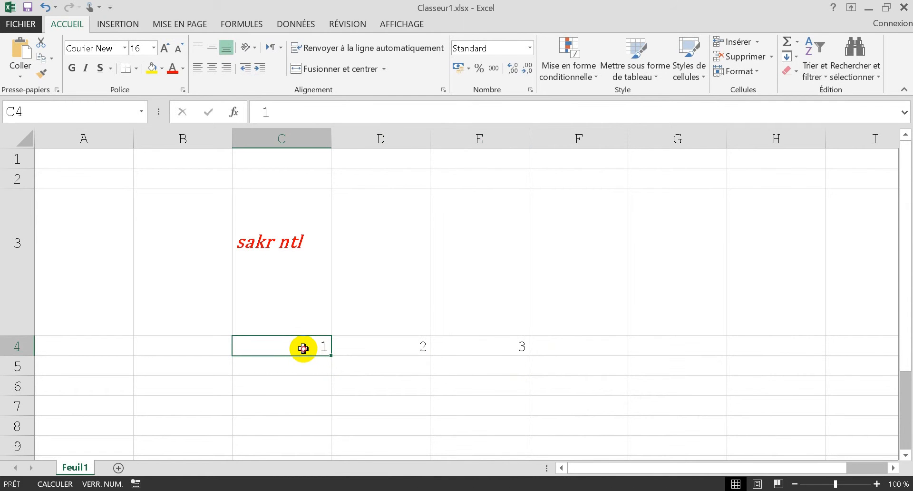
drag(303, 349, 458, 352)
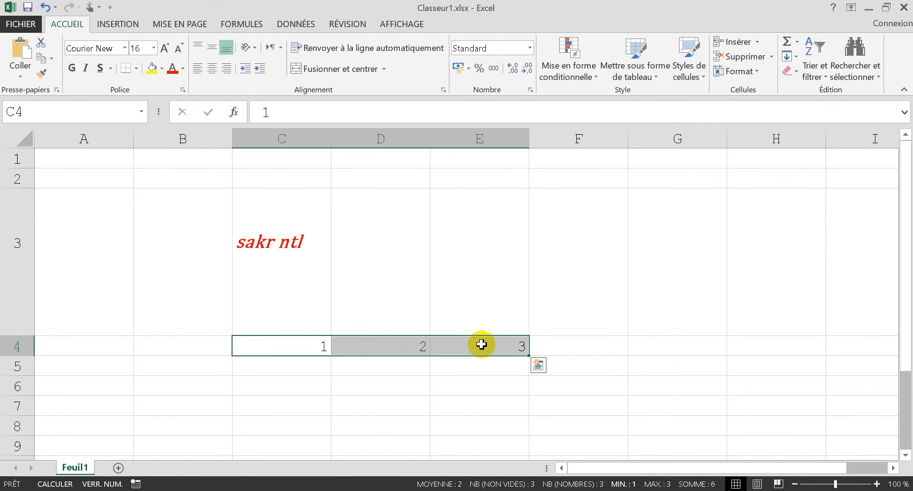
click(538, 367)
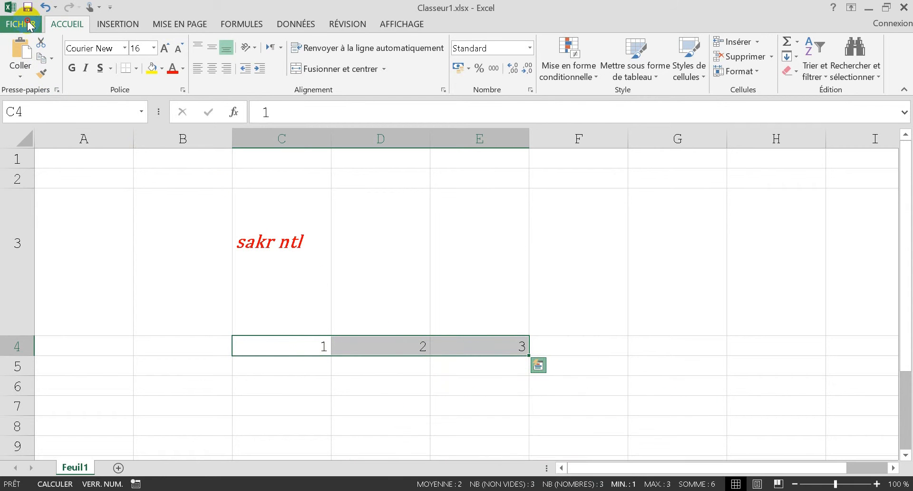
Disable the display of quick analysis options on selection in the general Excel options
click(30, 26)
click(54, 459)
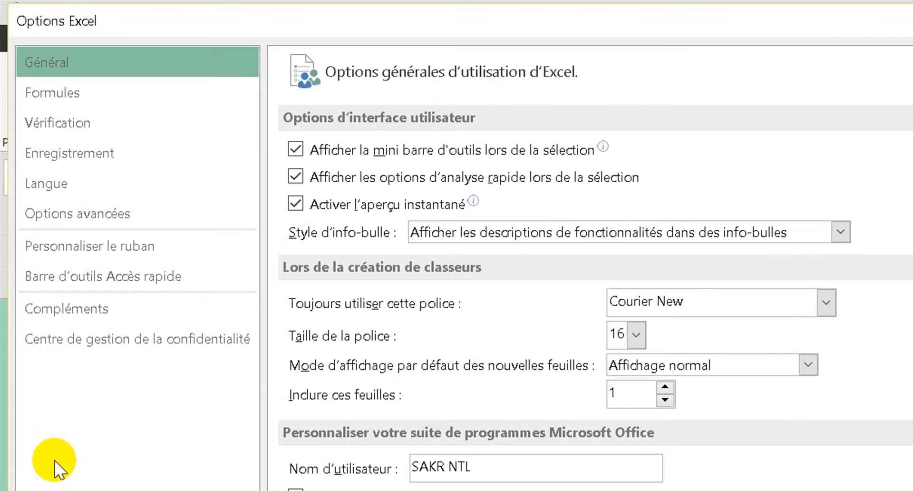
click(378, 177)
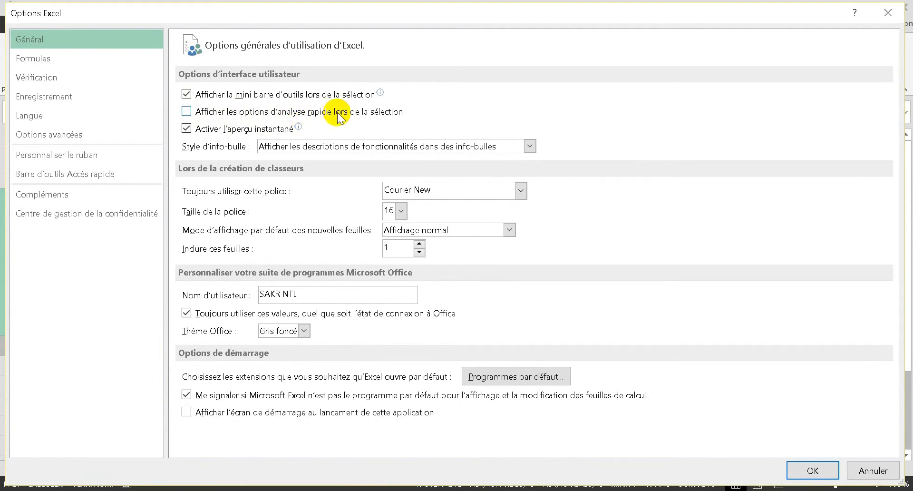
click(810, 470)
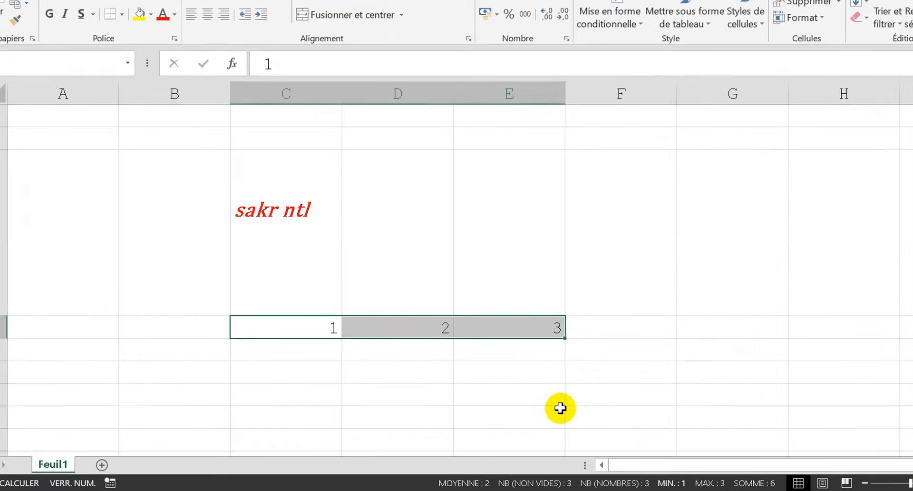
Reselect the range C4:E4 to check whether the Quick Analysis button is offered
click(312, 336)
drag(353, 248, 651, 248)
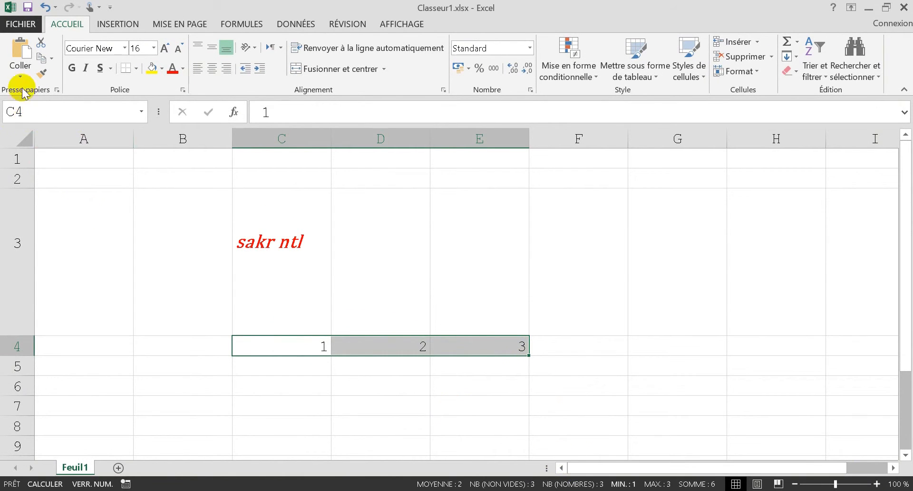
Re-enable the display of quick analysis options on selection in the general Excel options, and test it on C4:E4
click(20, 26)
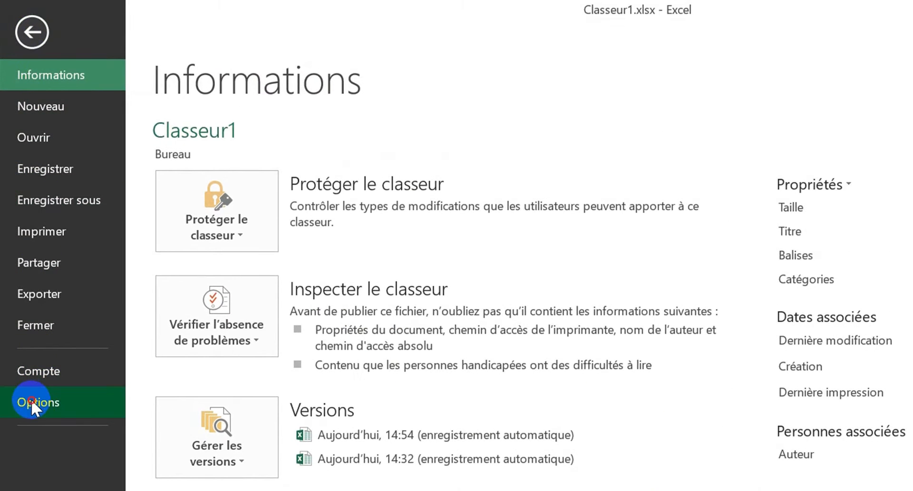
click(36, 382)
click(305, 161)
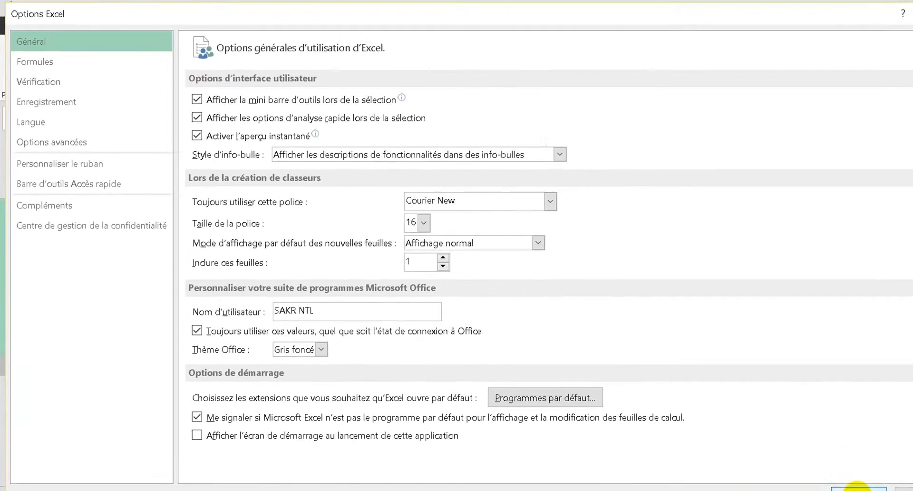
click(861, 488)
drag(304, 344, 497, 349)
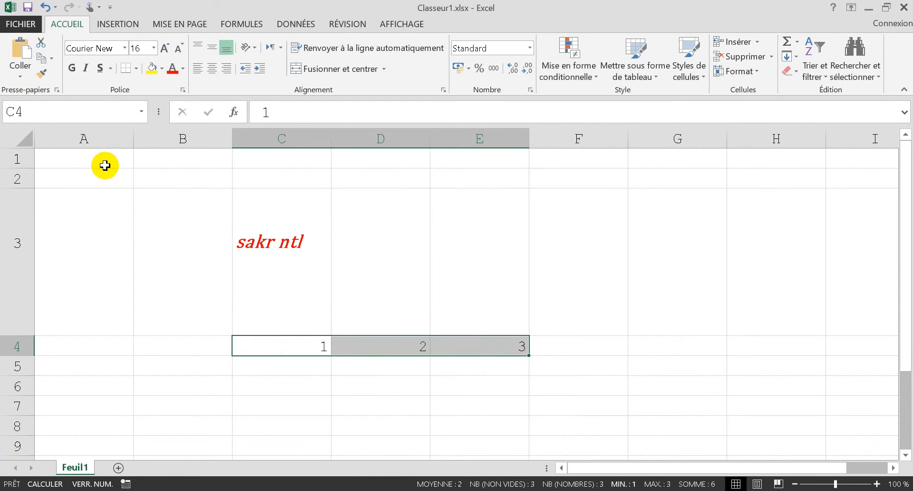
click(180, 284)
Review the live preview option (Activer l'aperçu instantané) in the general Excel options
click(20, 24)
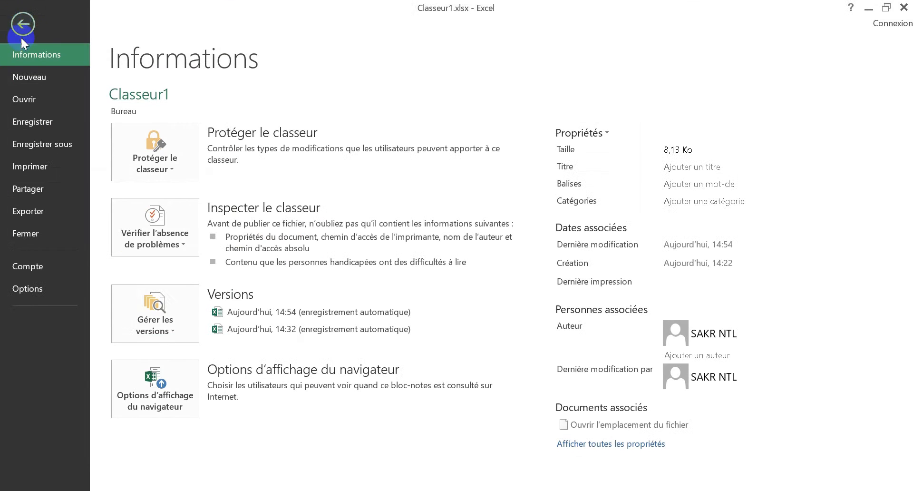
click(30, 292)
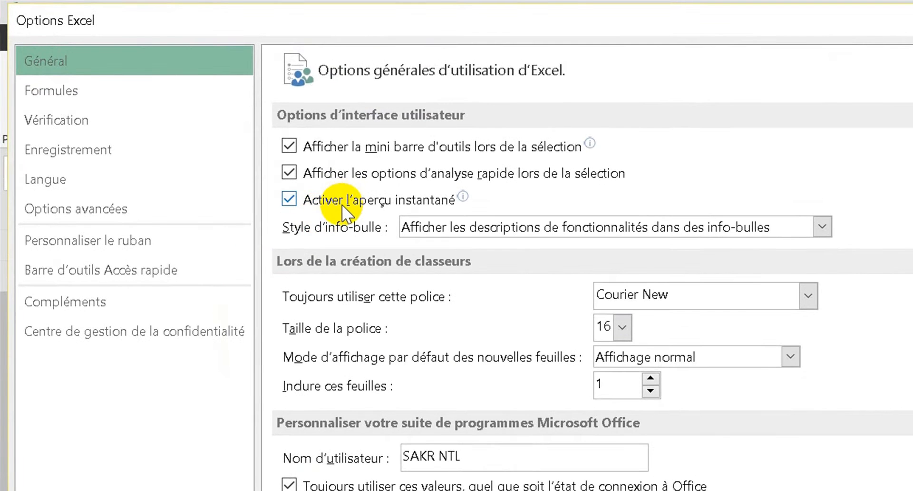
mouse_move(341, 205)
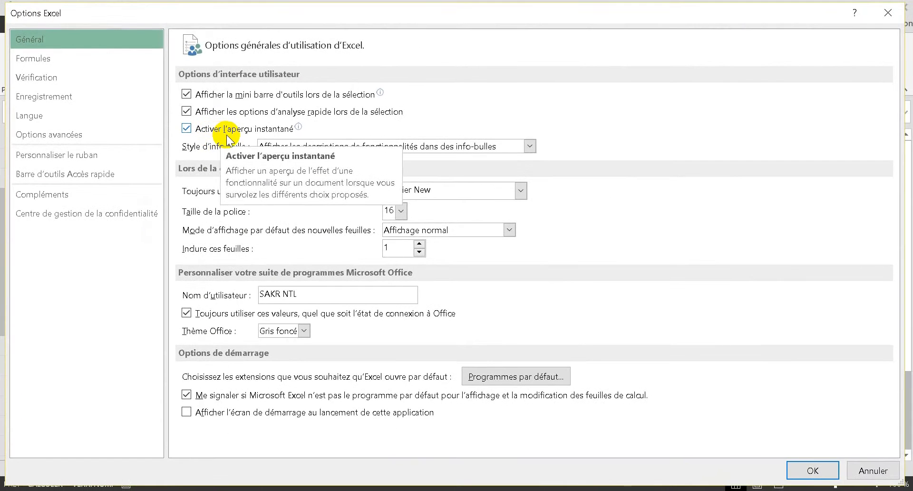
click(350, 209)
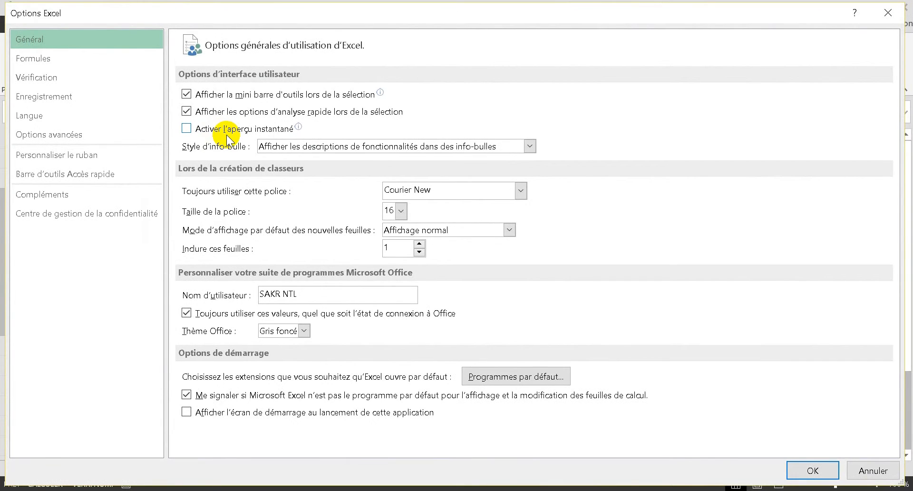
click(807, 476)
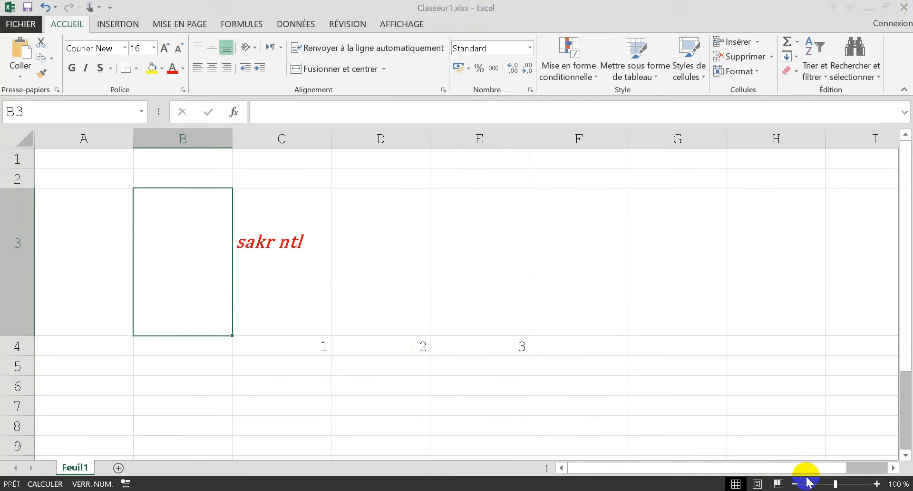
Select cell C3 and preview different fonts on its text without applying one
click(286, 293)
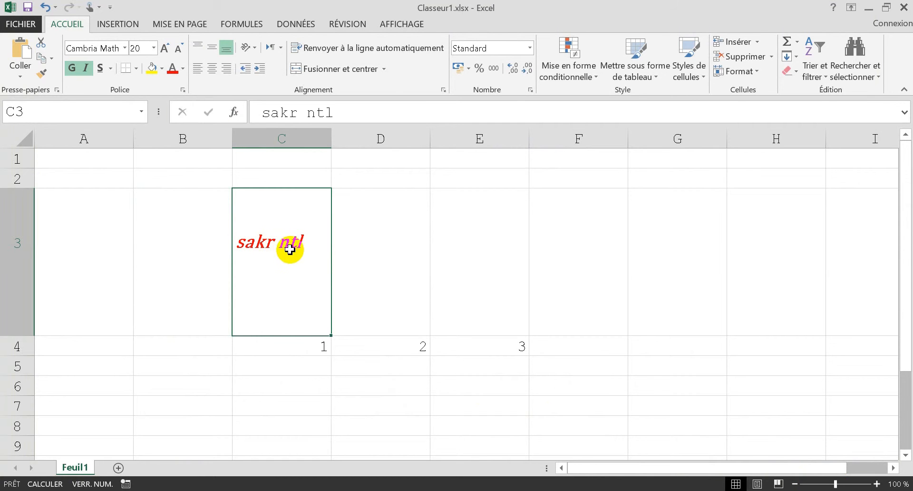
click(126, 48)
click(524, 263)
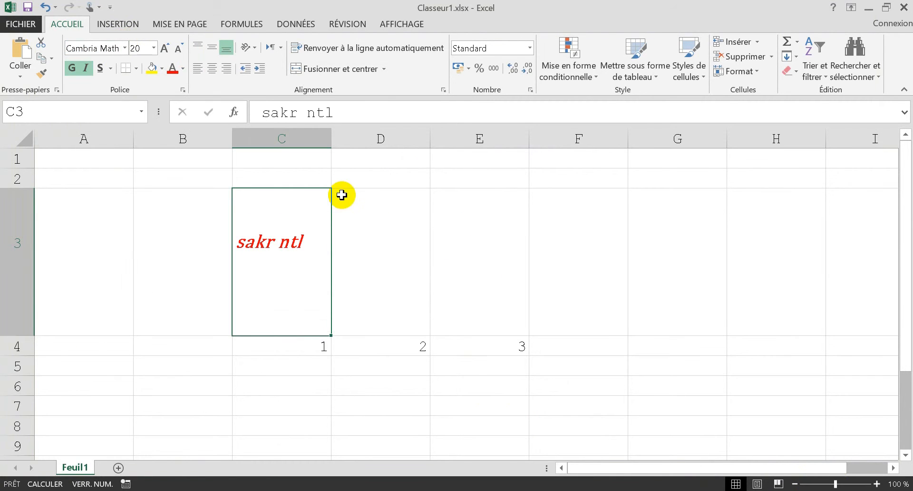
Preview various fill colours, font colours and font sizes on cell C3 without applying any
click(162, 69)
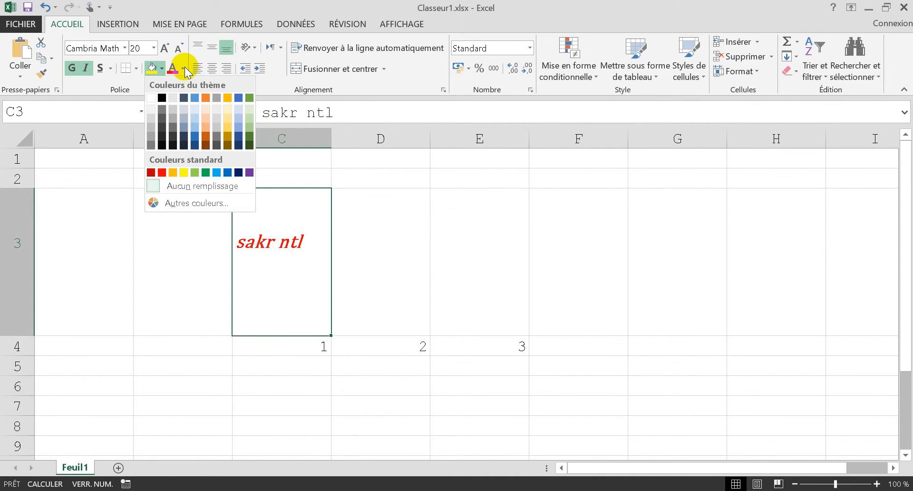
click(138, 67)
click(252, 216)
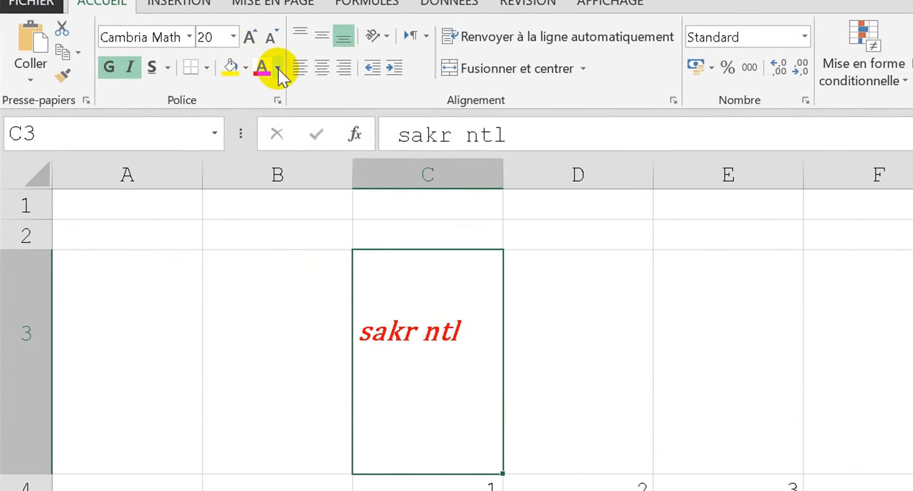
click(245, 67)
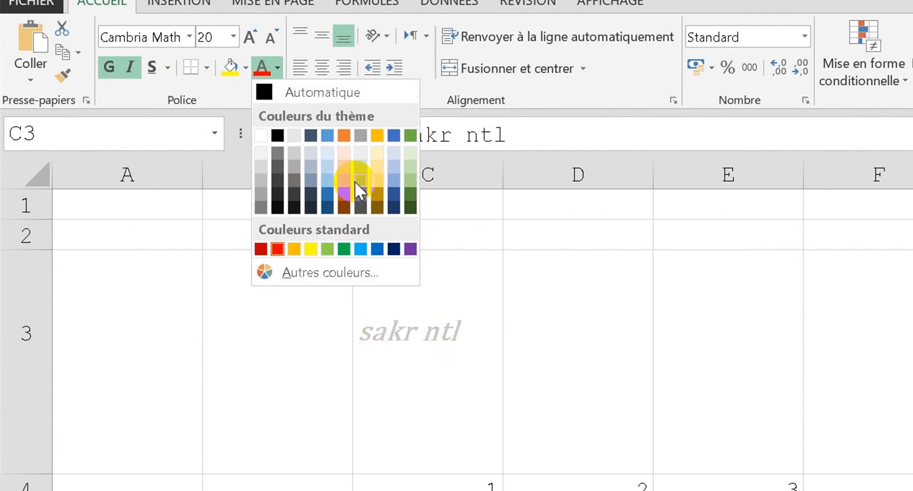
click(233, 37)
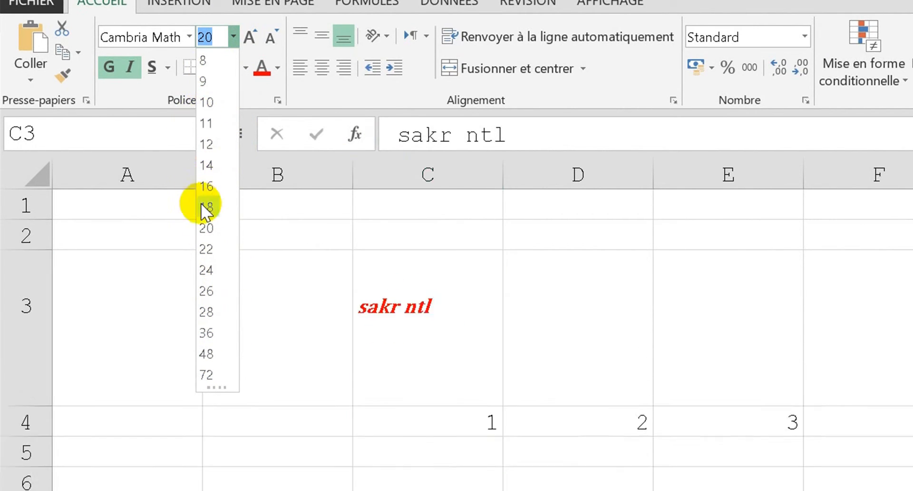
click(367, 1)
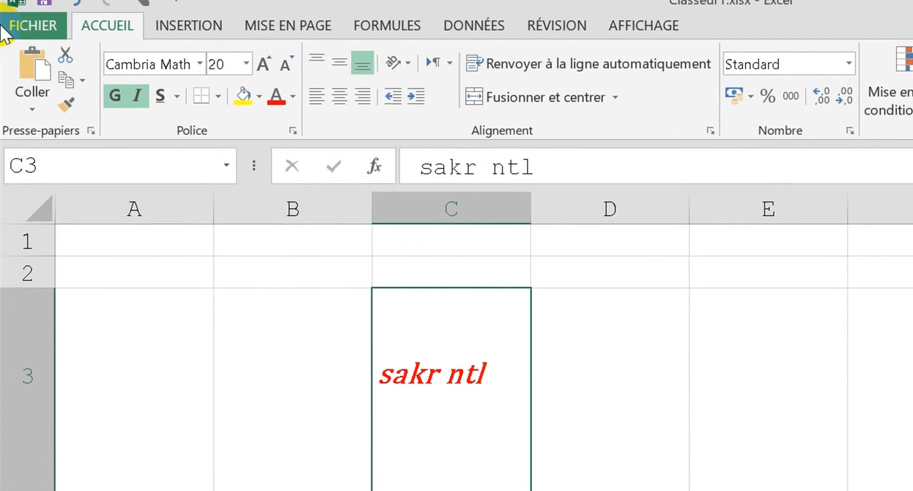
Disable live preview (Activer l'aperçu instantané) in the general Excel options
click(10, 26)
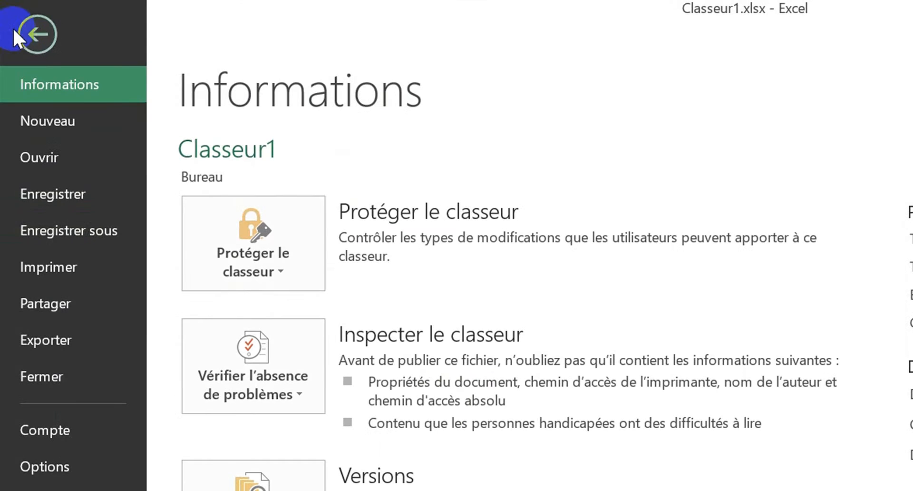
click(26, 468)
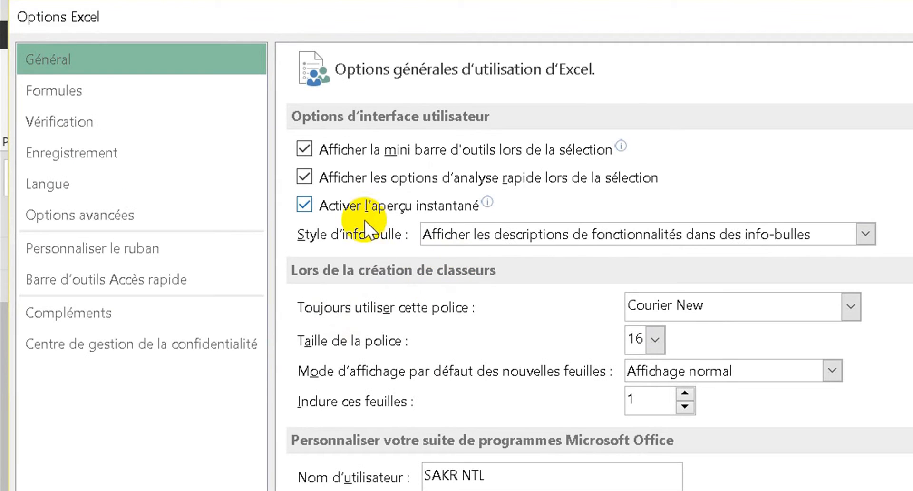
click(365, 206)
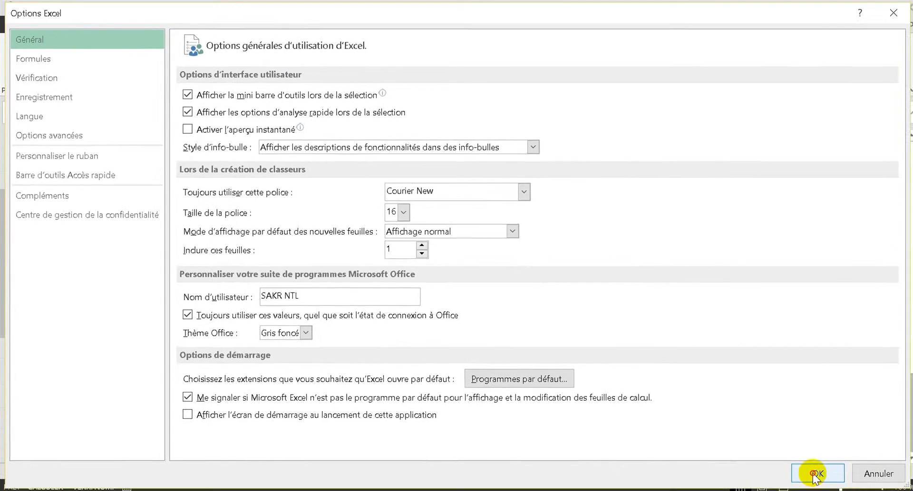
click(818, 477)
Browse the font sizes, fonts and fill colours for cell C3 to check for a live preview
click(215, 44)
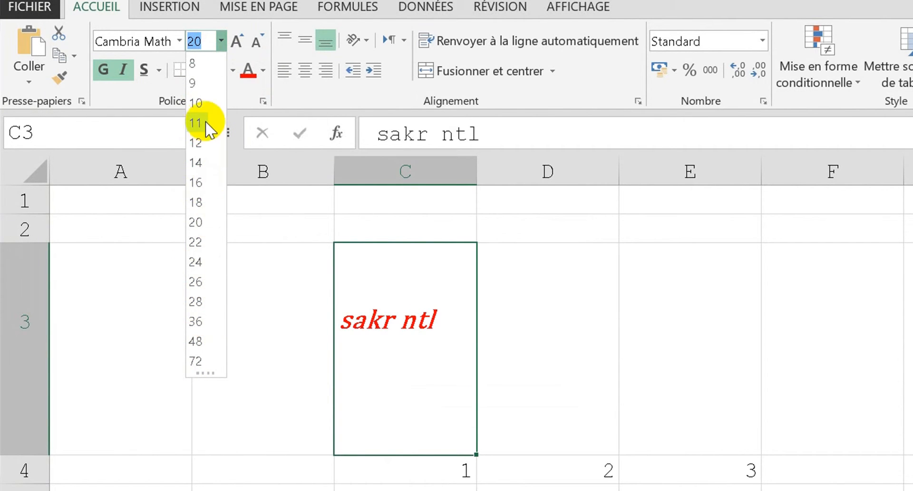
click(179, 41)
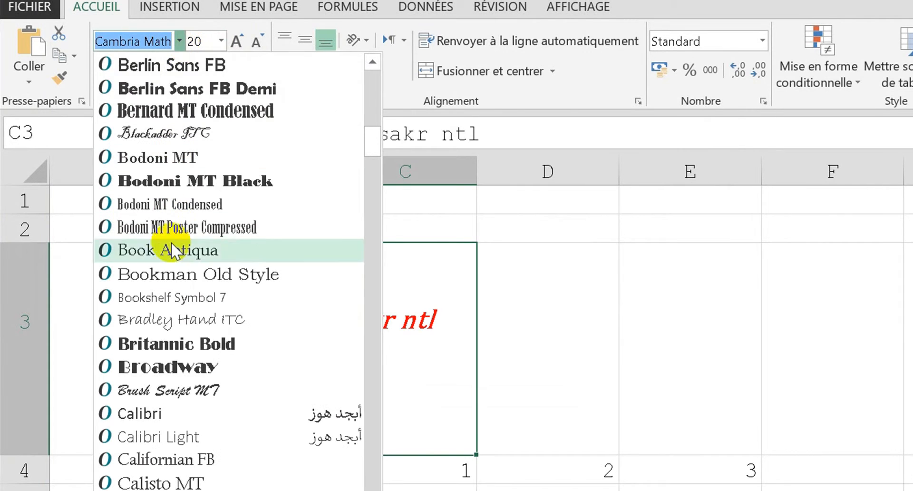
click(255, 2)
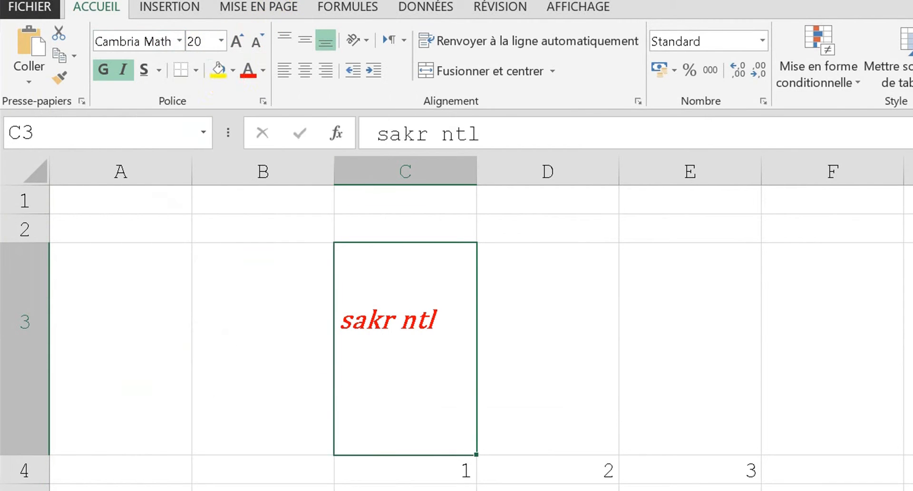
click(232, 73)
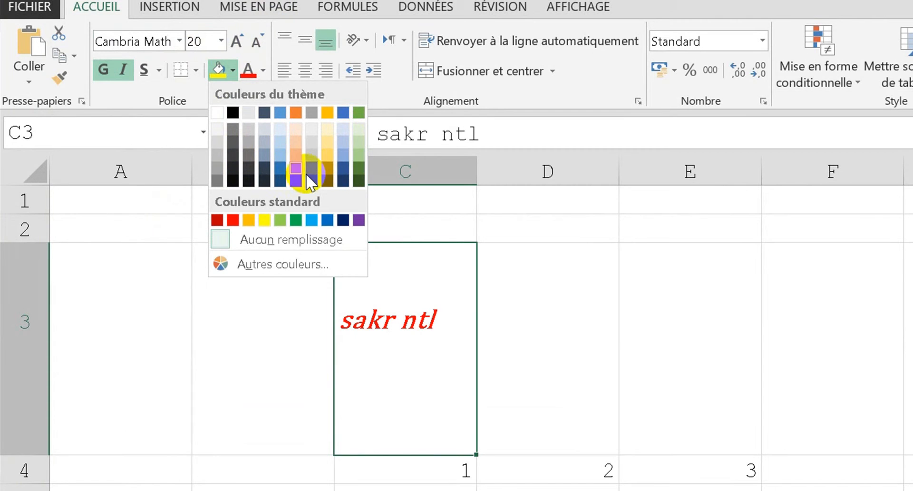
Re-enable live preview (Activer l'aperçu instantané) in the general Excel options
click(40, 8)
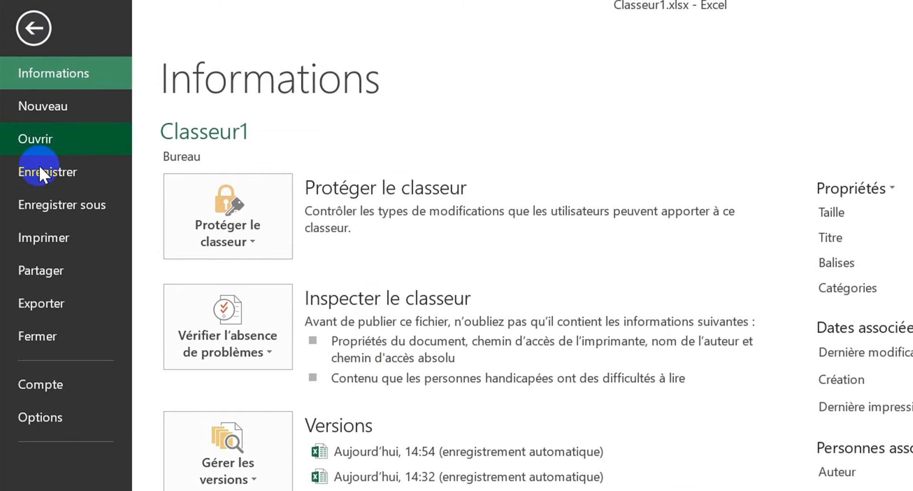
click(50, 426)
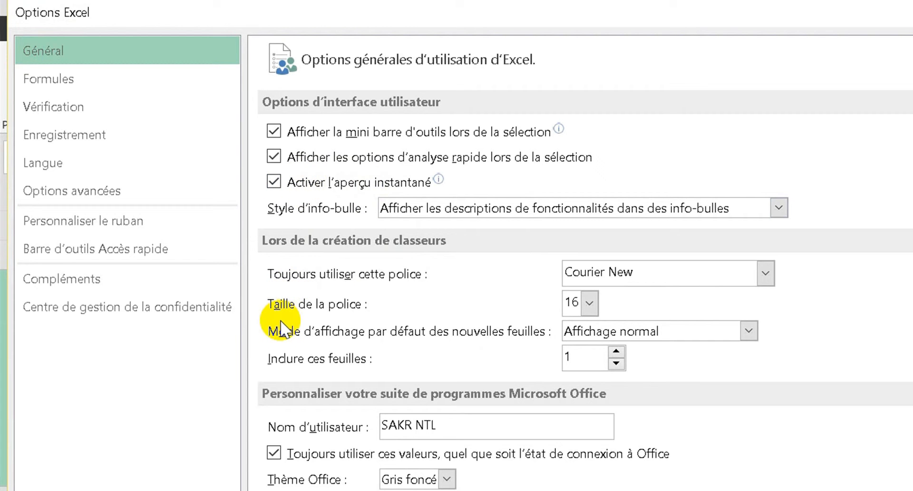
click(418, 214)
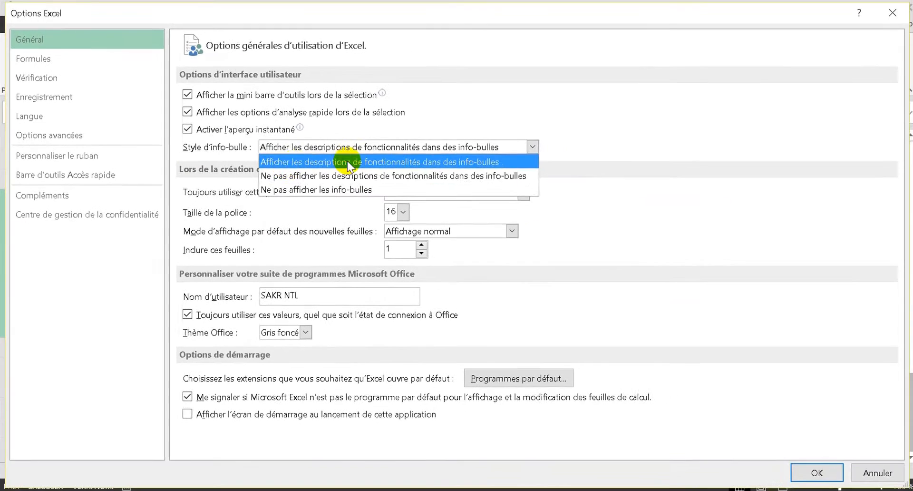
click(803, 468)
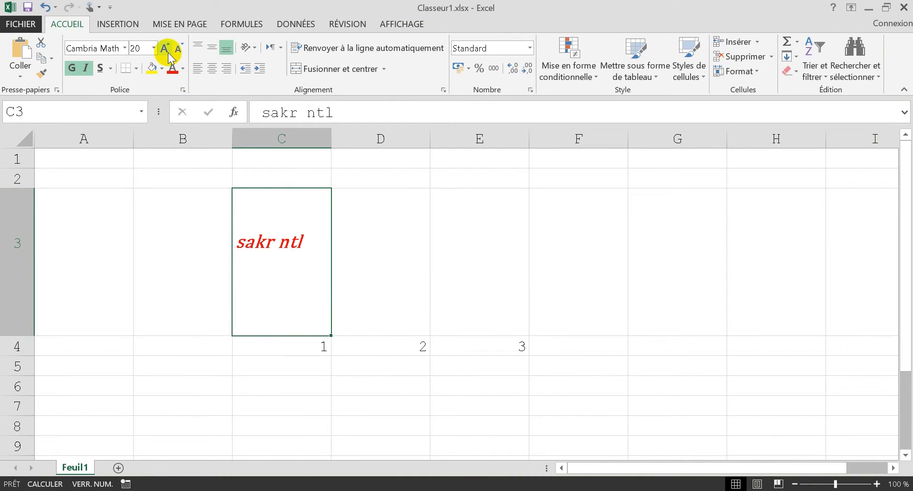
Test live preview on cell C3 with several font sizes, fonts and fill colours, applying none
click(153, 47)
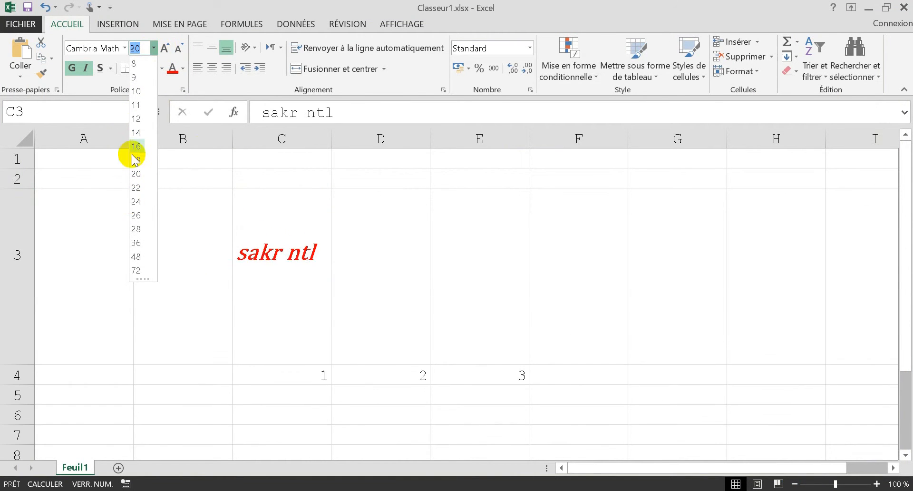
click(123, 48)
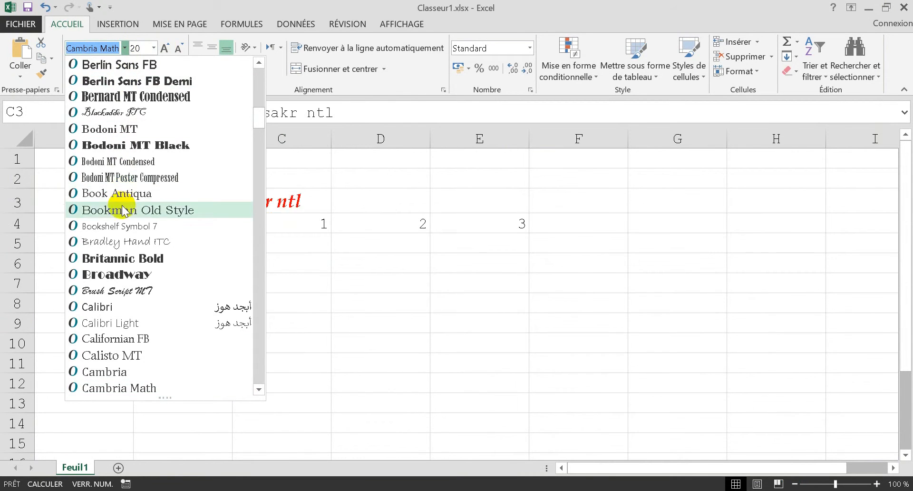
click(173, 5)
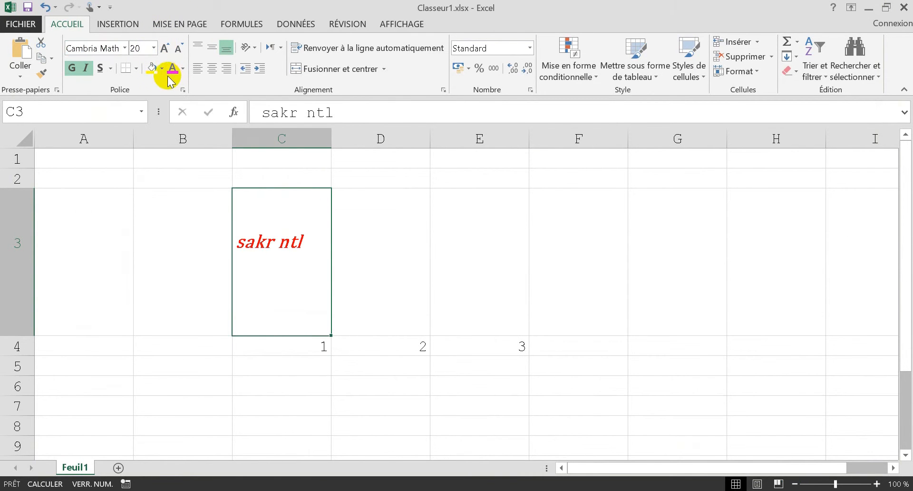
click(162, 68)
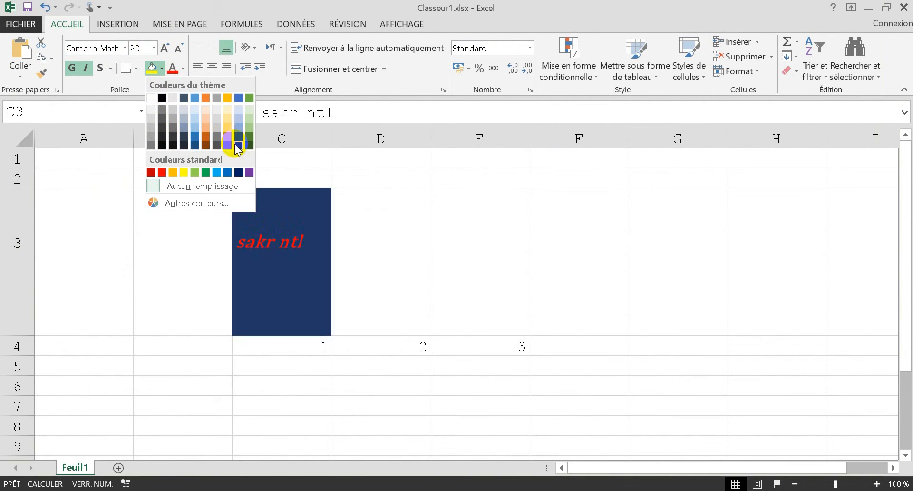
click(418, 217)
Examine the available tooltip styles (Style d'info-bulle) in the general Excel options
click(23, 26)
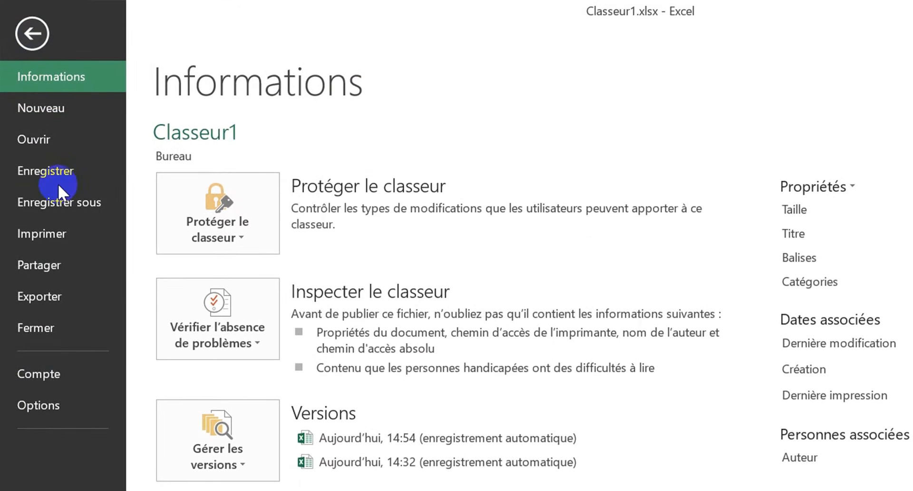
click(31, 288)
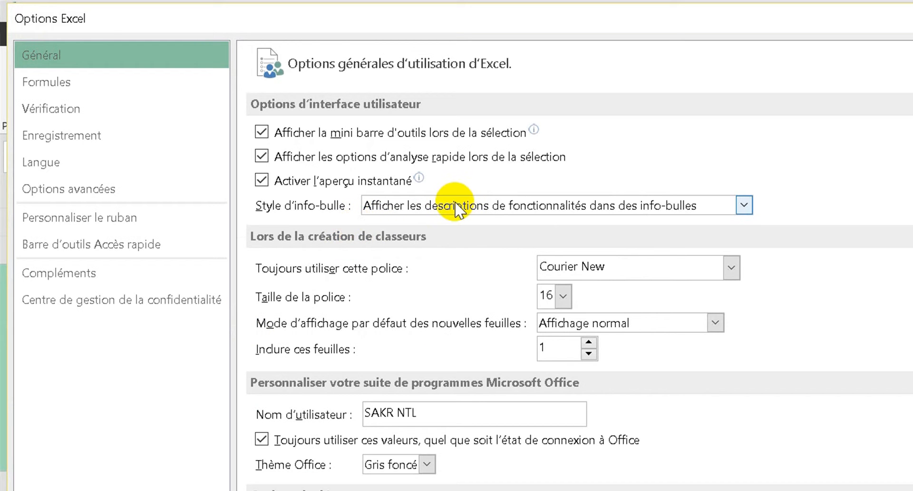
click(632, 208)
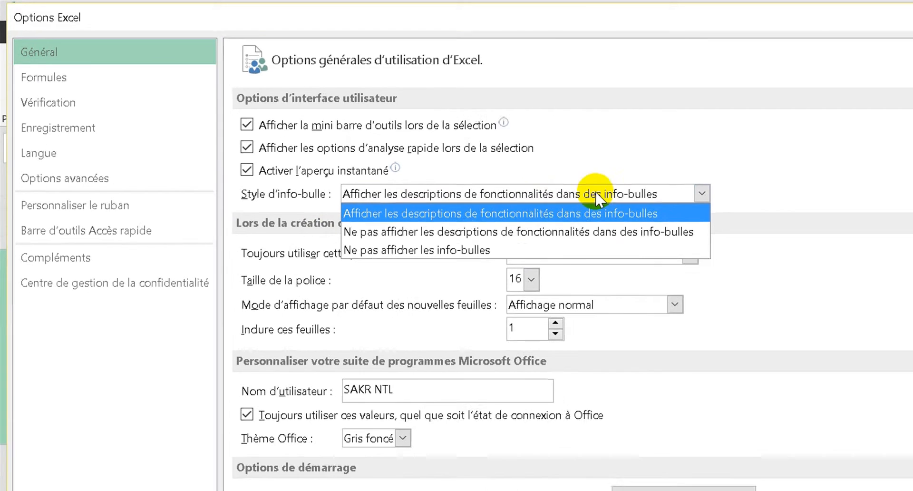
click(631, 205)
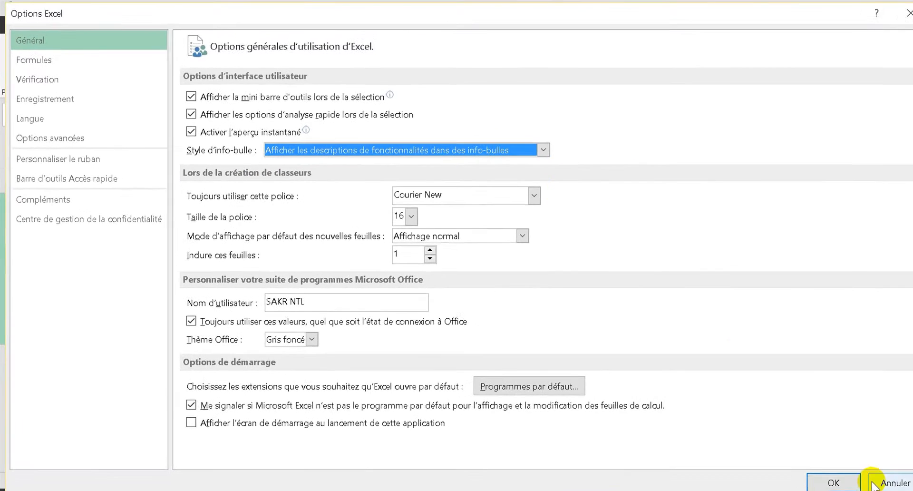
Set the tooltip style to "Ne pas afficher les descriptions de fonctionnalités dans des info-bulles" in the general Excel options
click(833, 472)
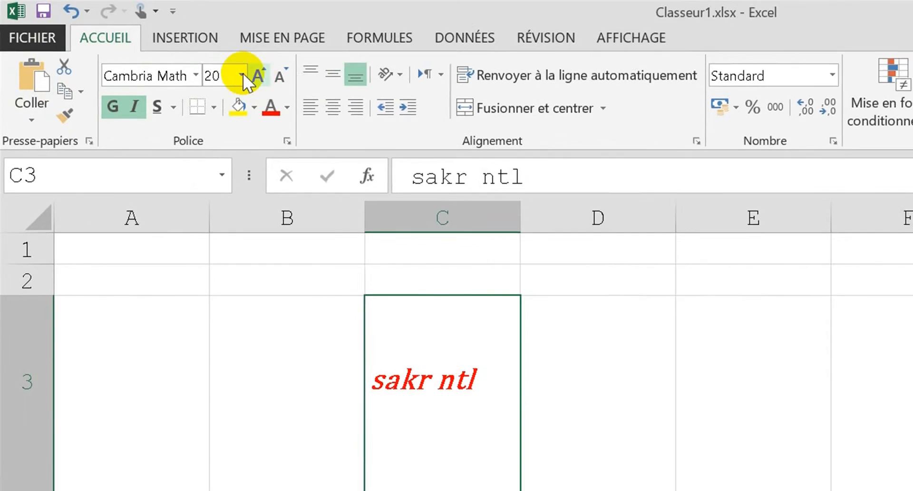
click(32, 37)
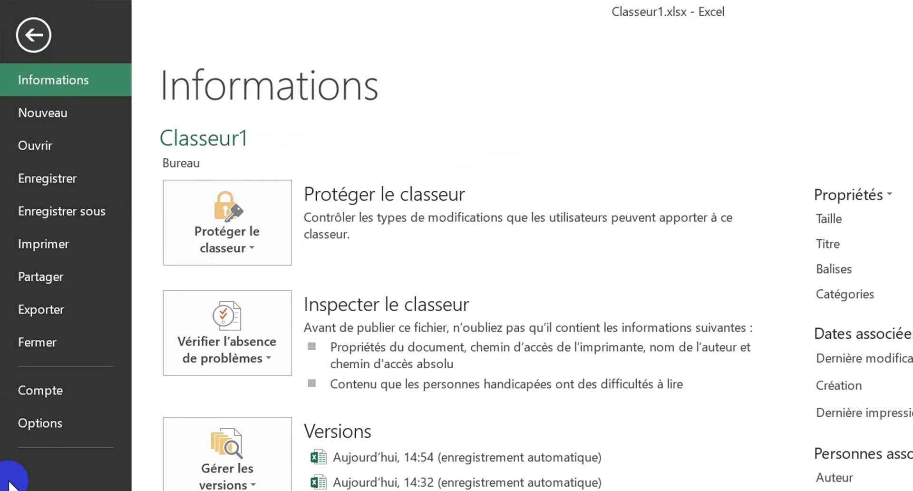
click(42, 423)
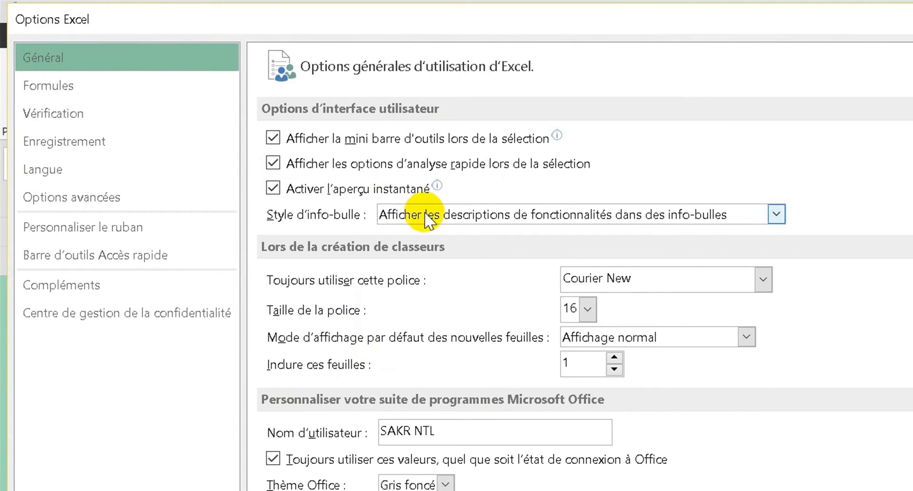
click(426, 216)
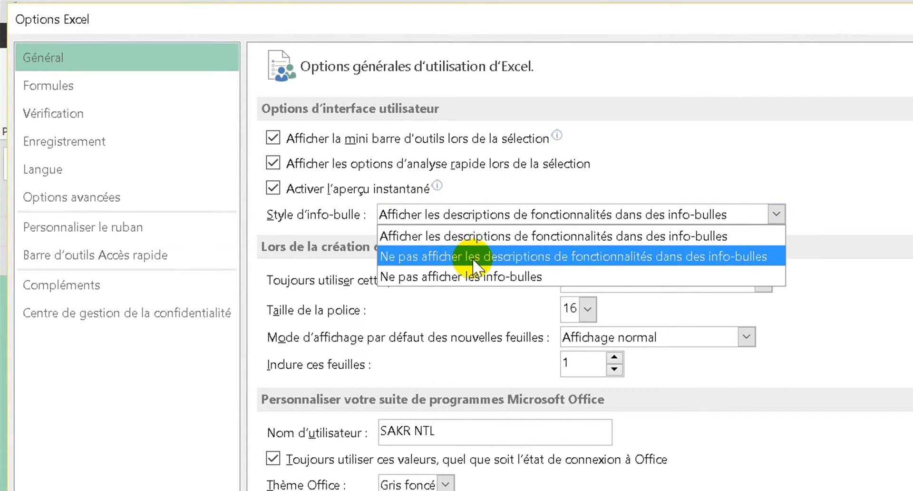
click(500, 256)
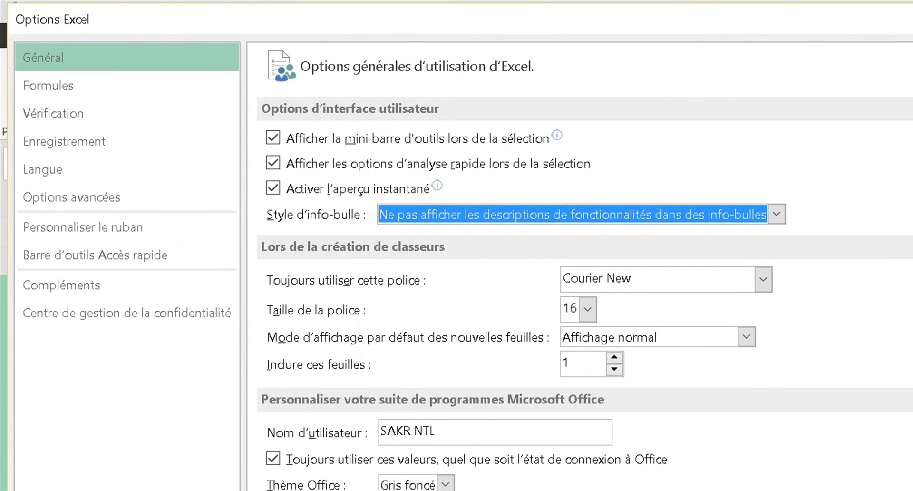
click(870, 488)
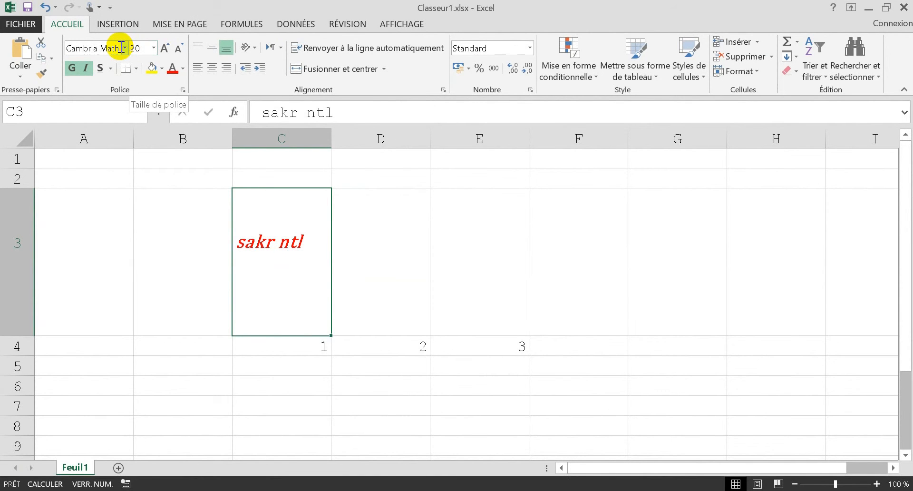
Turn tooltips off by choosing the style "Ne pas afficher les info-bulles" in the general Excel options
click(21, 23)
click(37, 311)
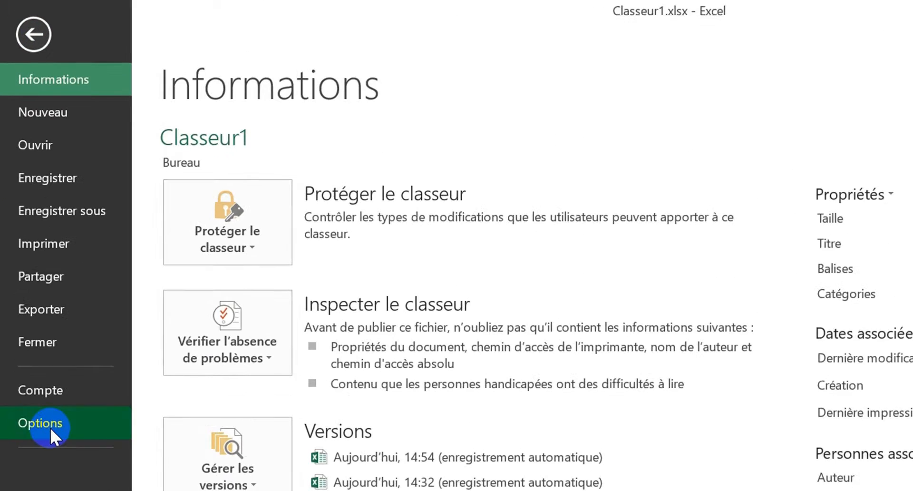
click(481, 226)
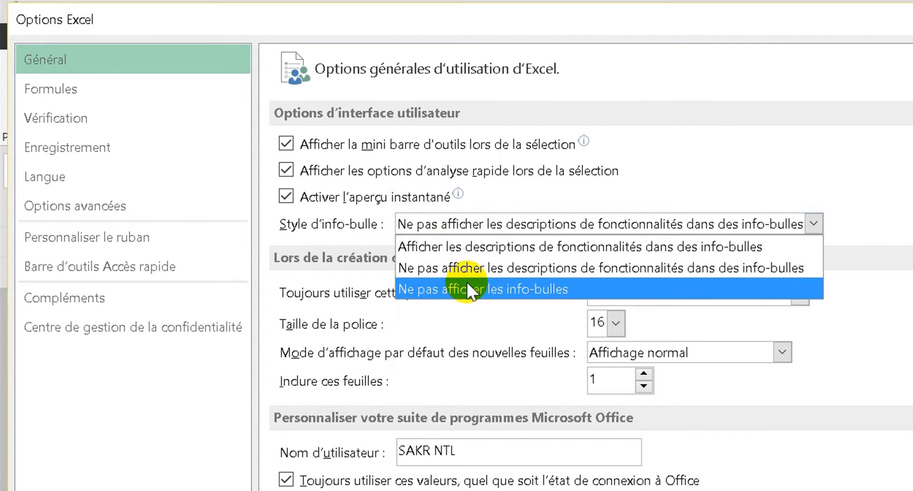
click(487, 289)
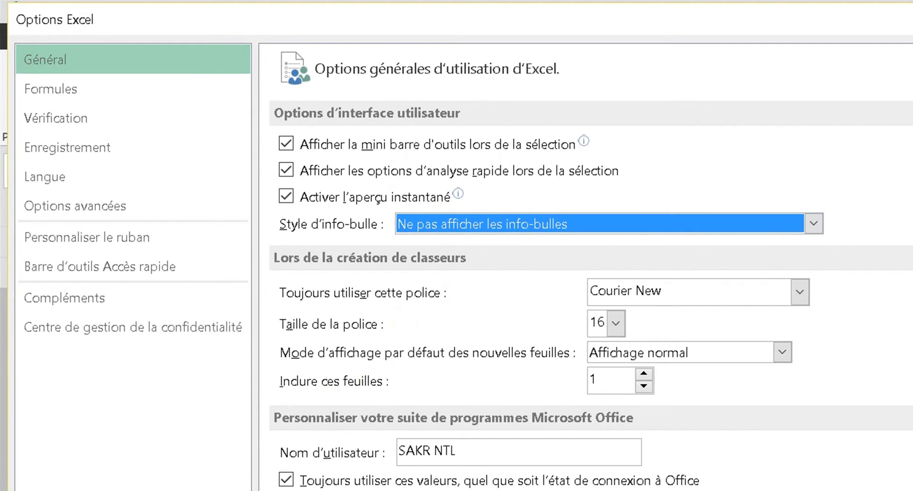
click(666, 393)
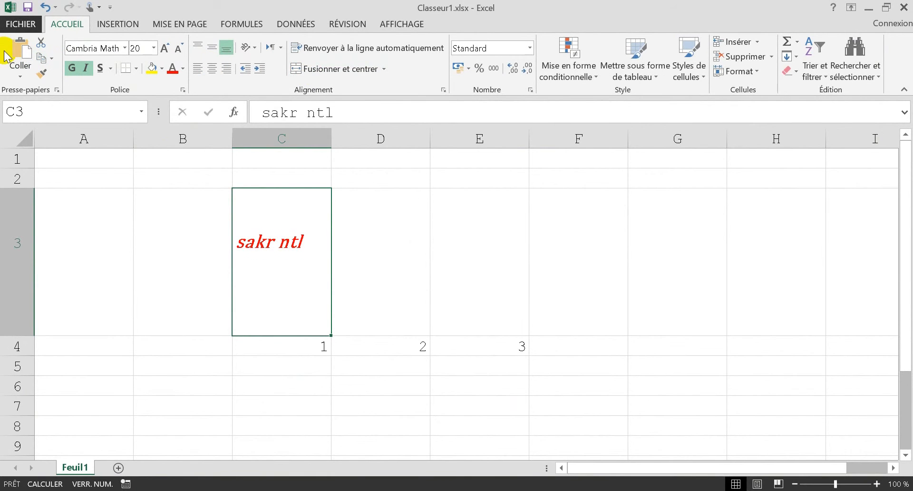
Restore the tooltip style "Afficher les descriptions de fonctionnalités dans des info-bulles" in the general Excel options
click(29, 25)
click(27, 288)
click(465, 220)
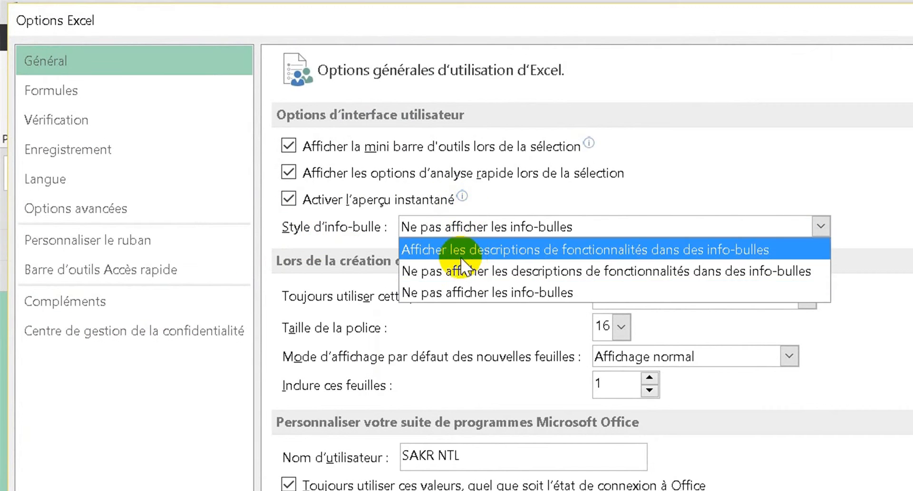
click(484, 256)
click(578, 226)
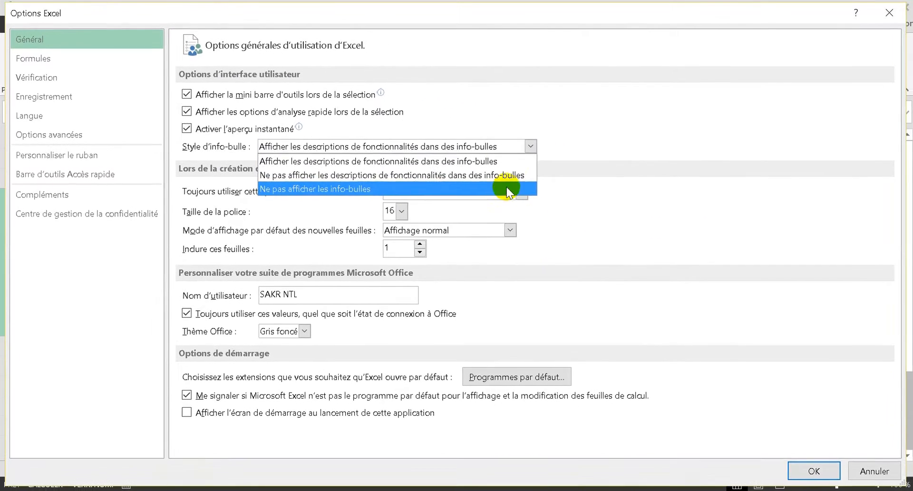
click(777, 247)
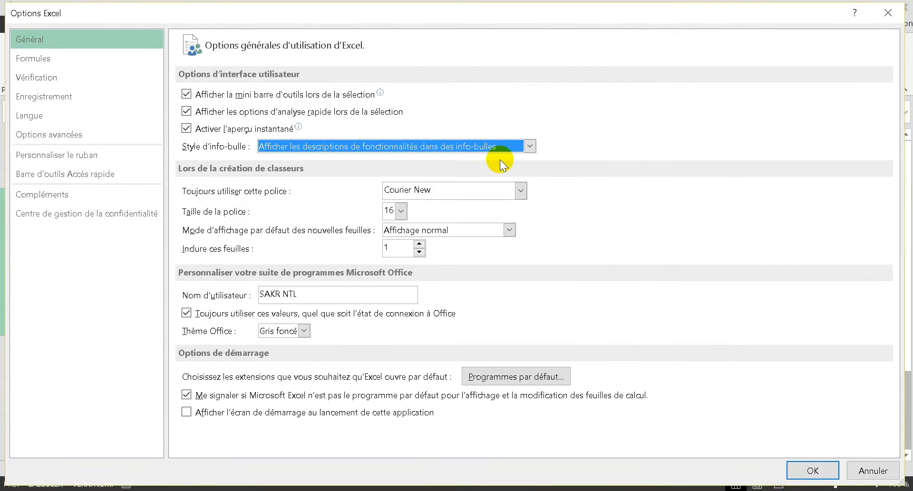
click(813, 470)
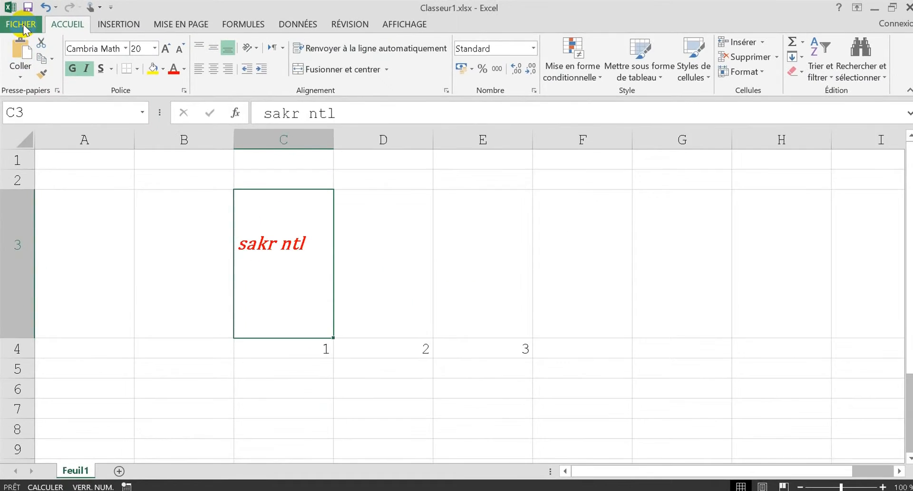
Review the workbook creation settings (Lors de la création de classeurs) in the general Excel options
click(24, 29)
click(29, 288)
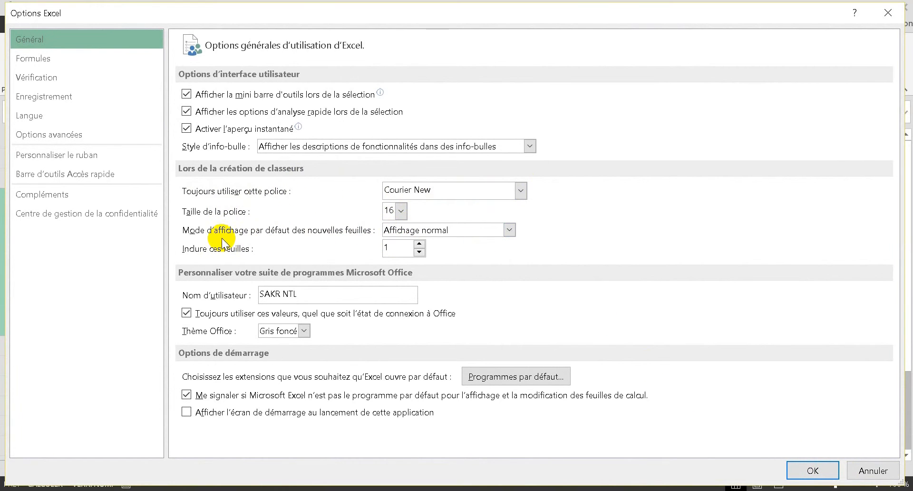
click(811, 470)
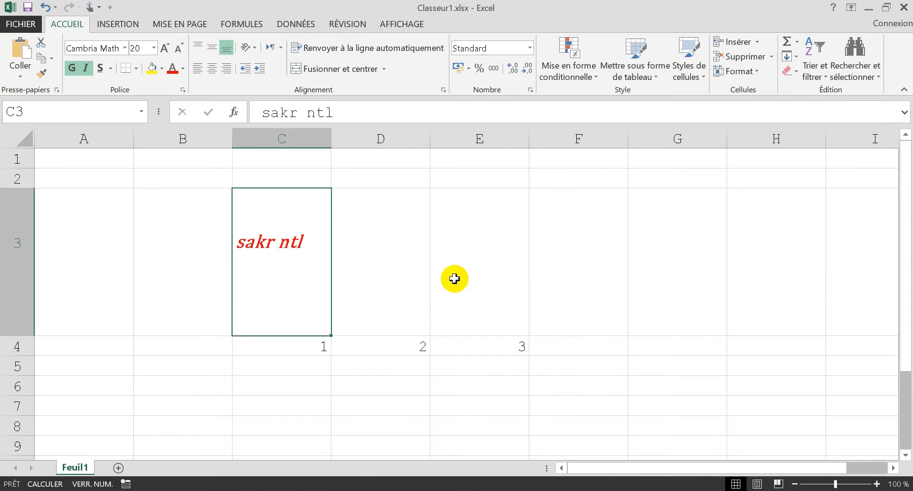
Enter 5465465 in cell C7 and check which font and size it uses by default
click(132, 390)
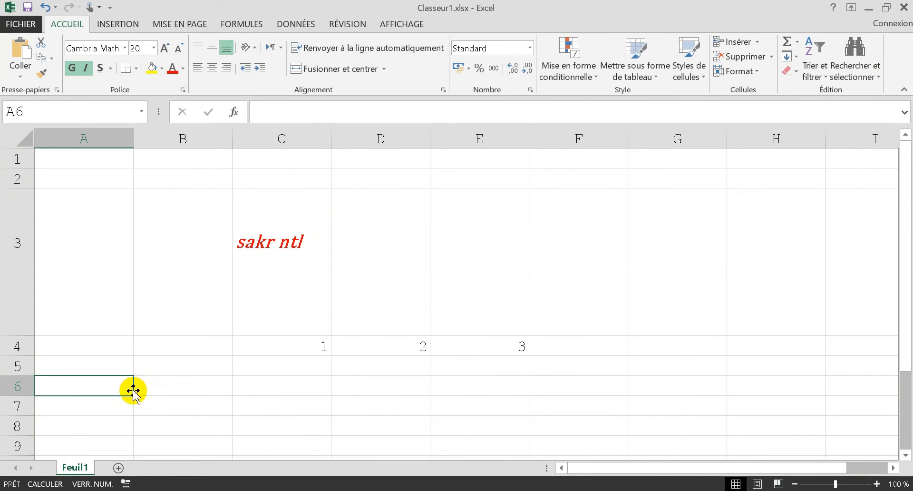
click(296, 414)
text(5465465)
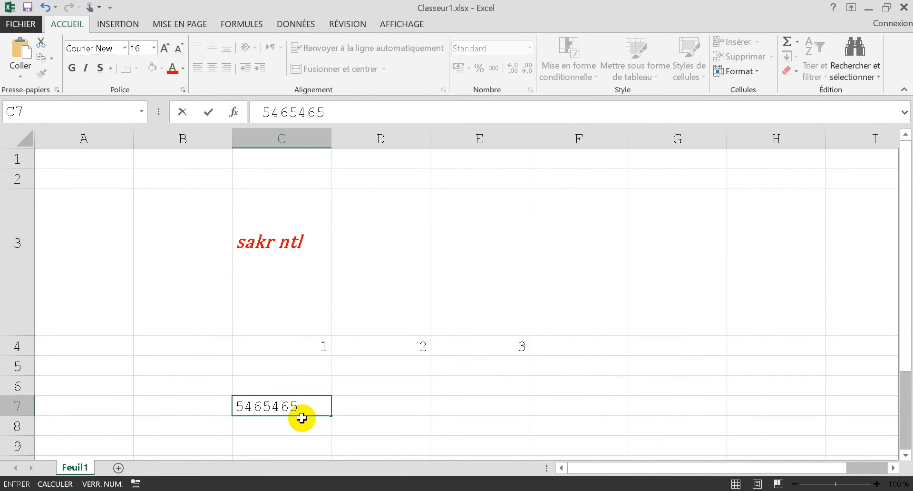
key(Return)
key(Up)
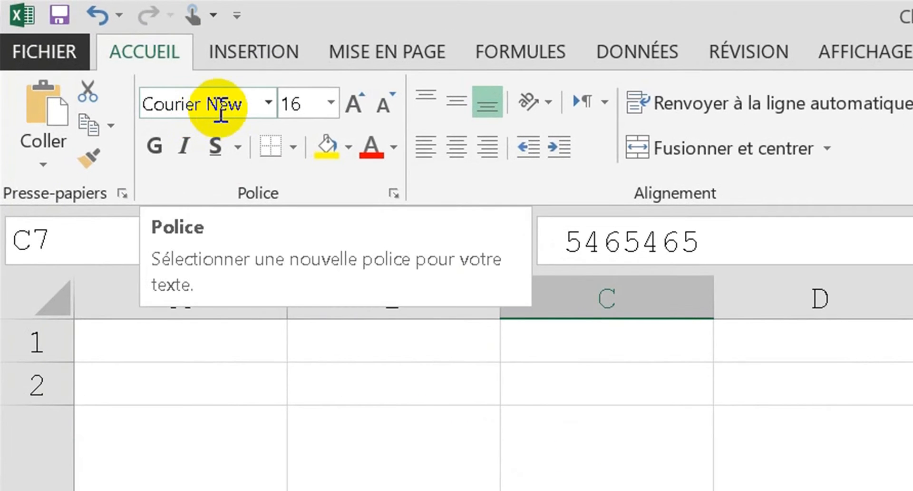
drag(221, 111, 239, 109)
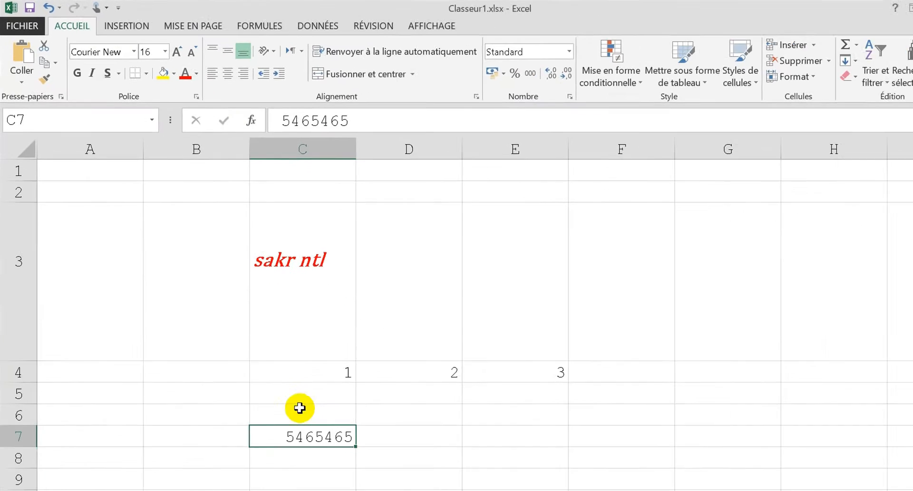
Set the default font for new workbooks to Times New Roman at size 12 in the general Excel options
click(17, 24)
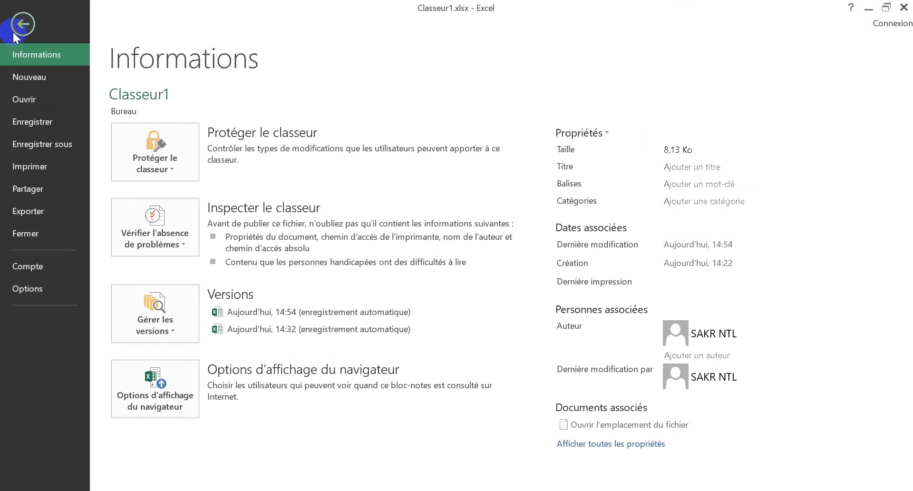
click(36, 292)
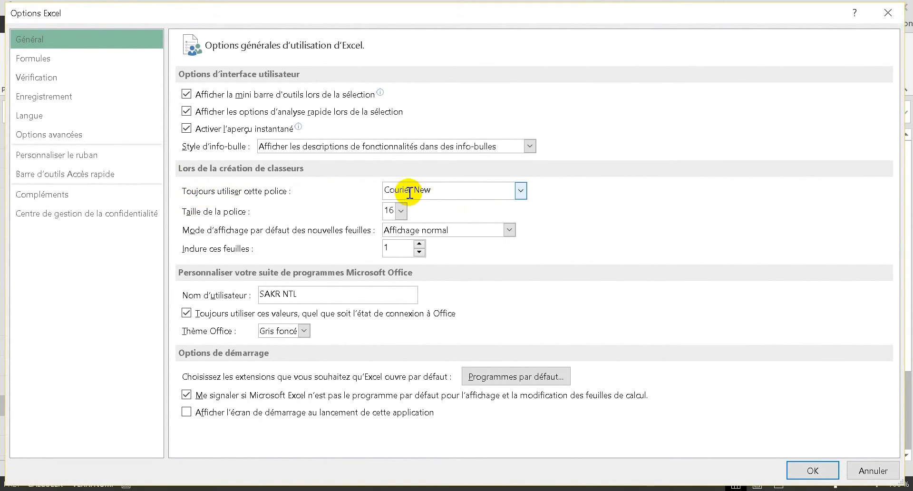
click(522, 191)
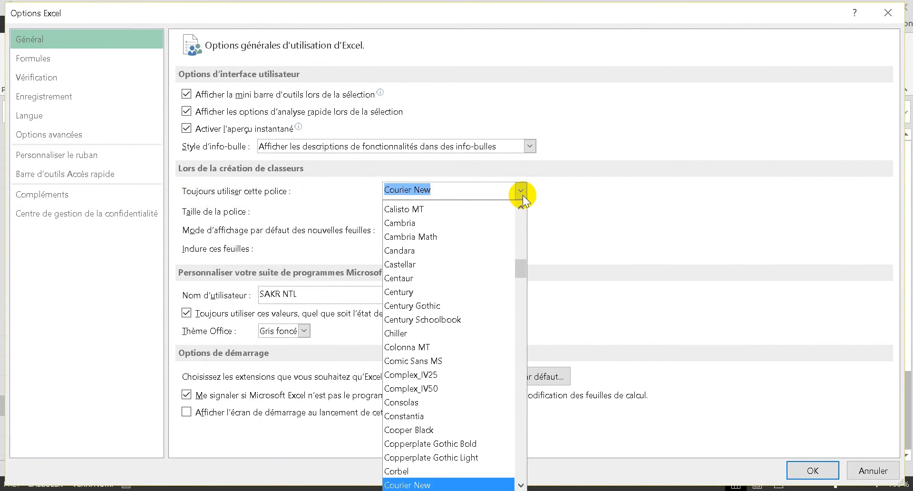
click(519, 191)
click(519, 190)
scroll(480, 384, down, 12)
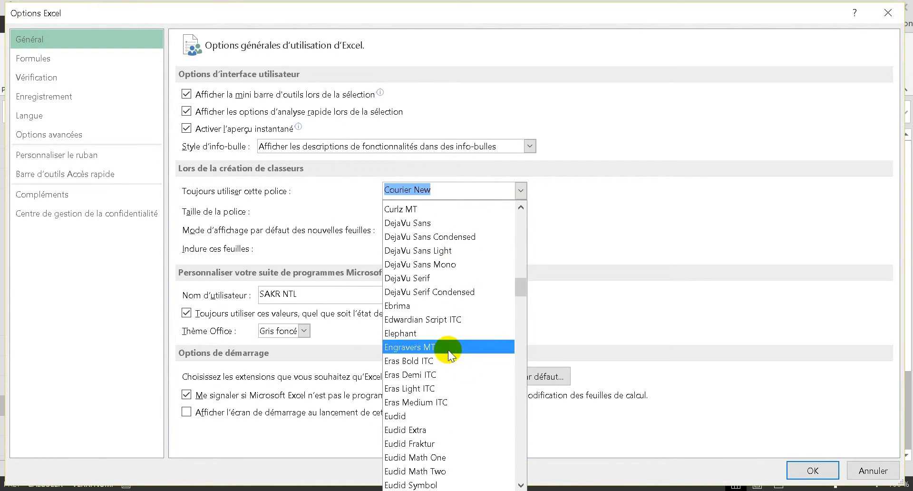
drag(521, 291, 534, 460)
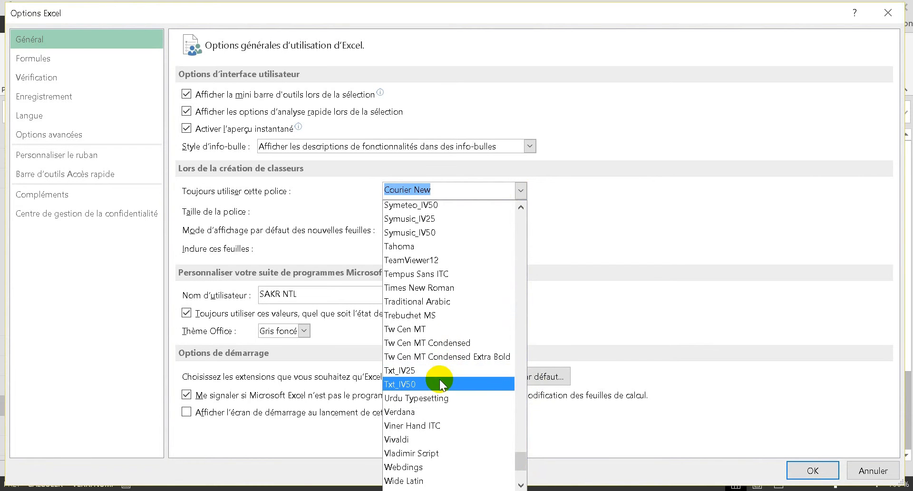
click(411, 287)
click(399, 212)
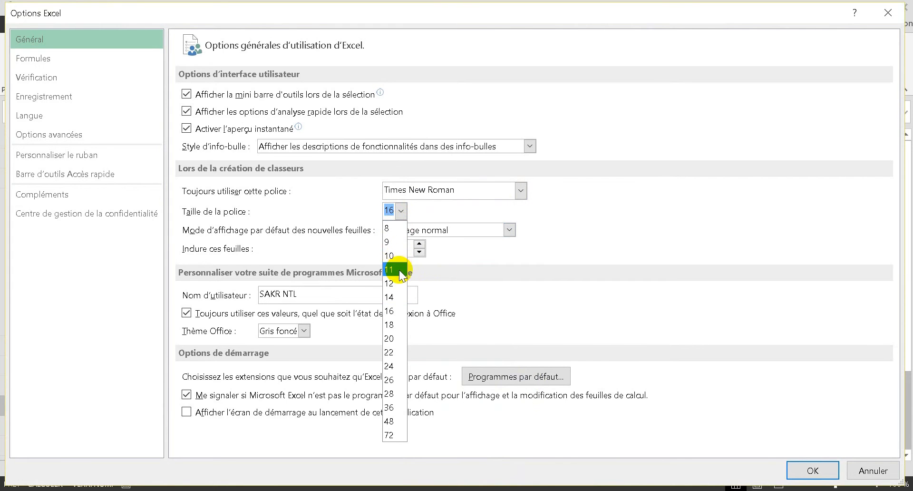
click(393, 284)
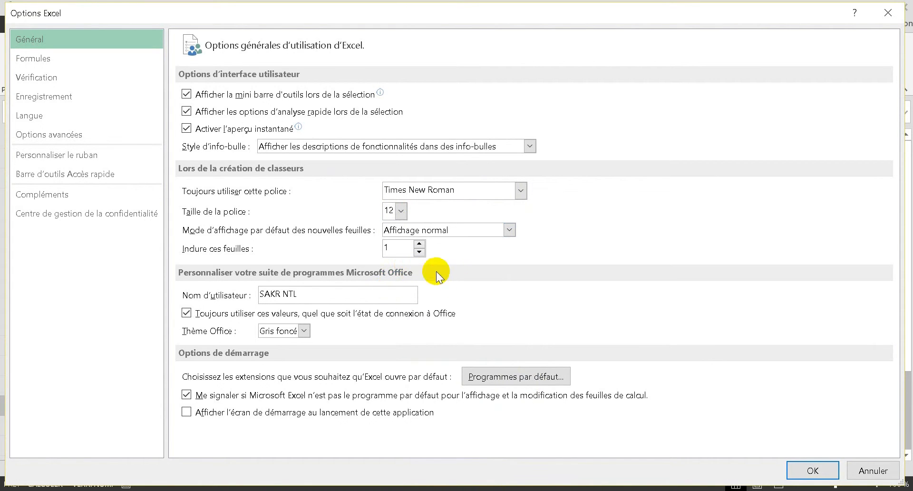
key(Return)
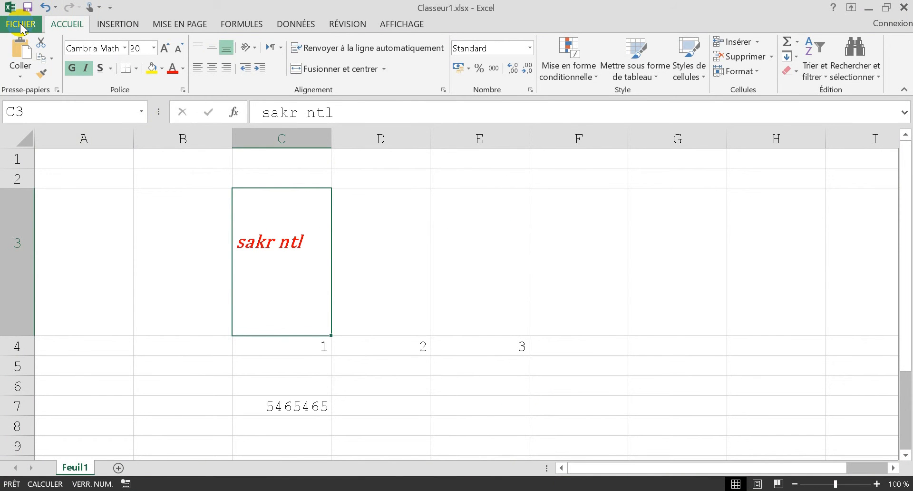
Restart Excel without saving Classeur1.xlsx, decline making it the default spreadsheet program, and maximise the new workbook's window
click(20, 26)
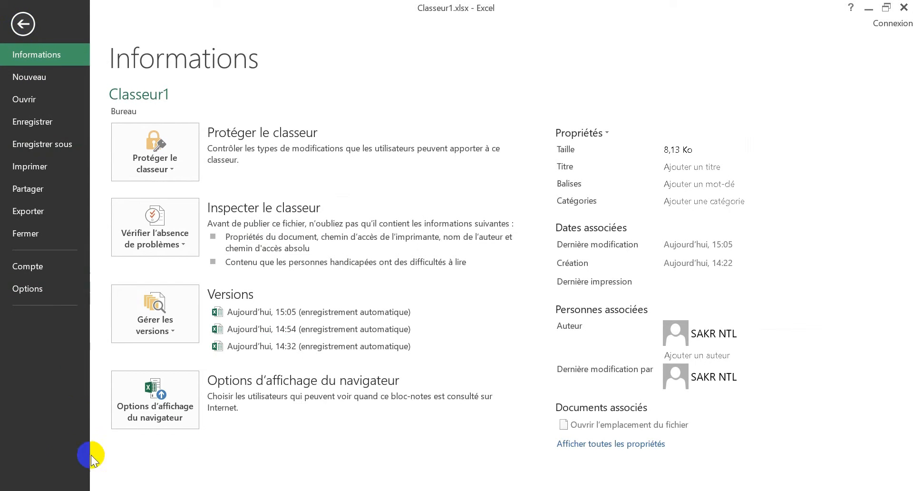
click(906, 8)
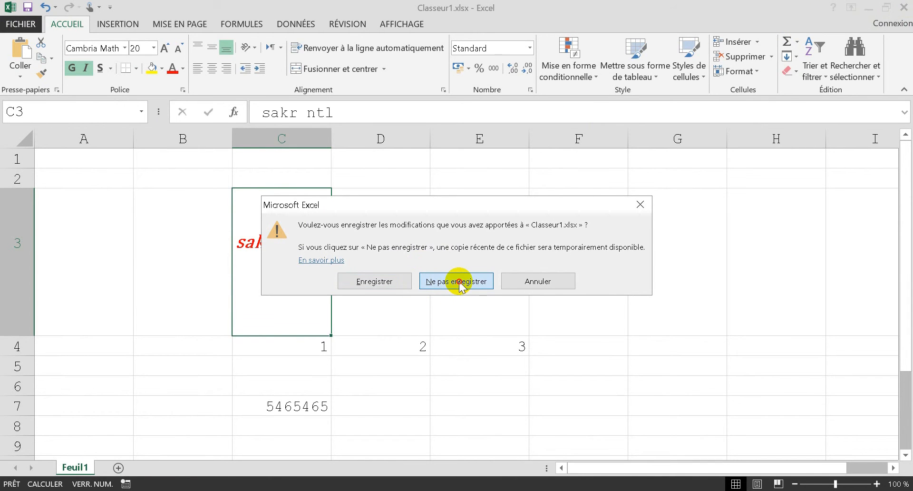
click(459, 282)
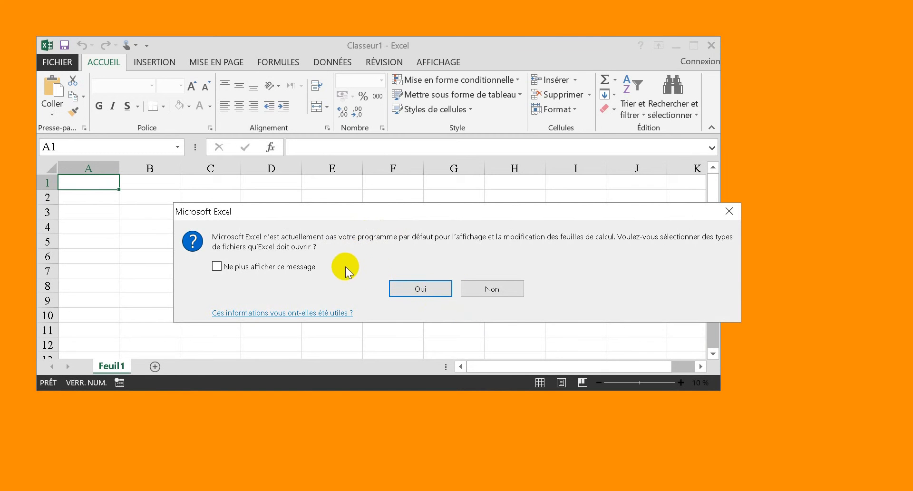
click(494, 287)
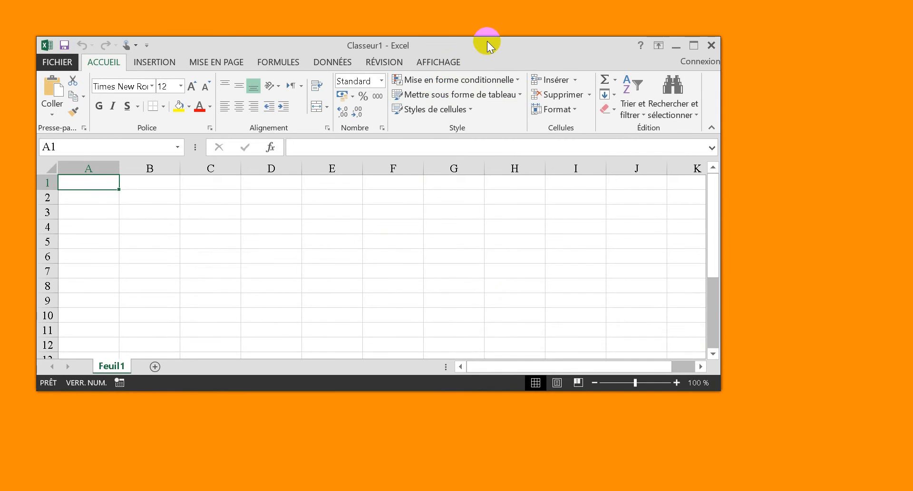
double_click(487, 40)
Check the default font and size in the new workbook on cells A2 and B2 and on columns A to E
click(74, 159)
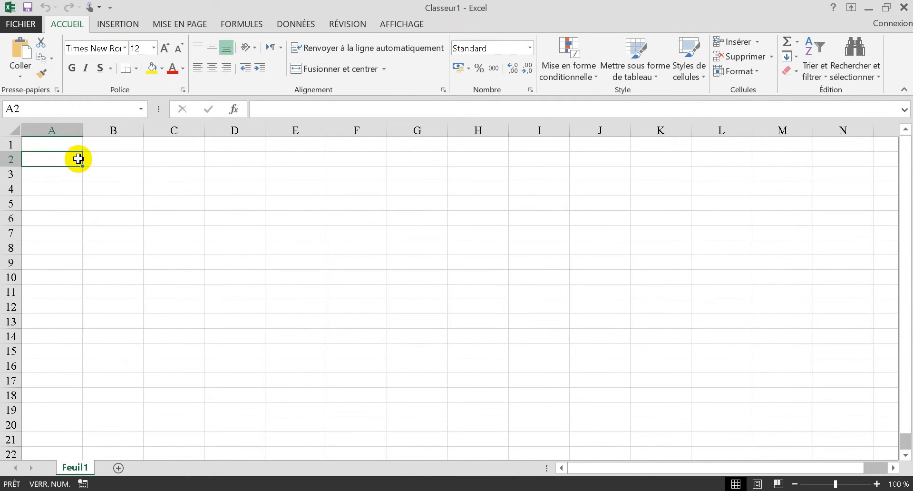
click(104, 150)
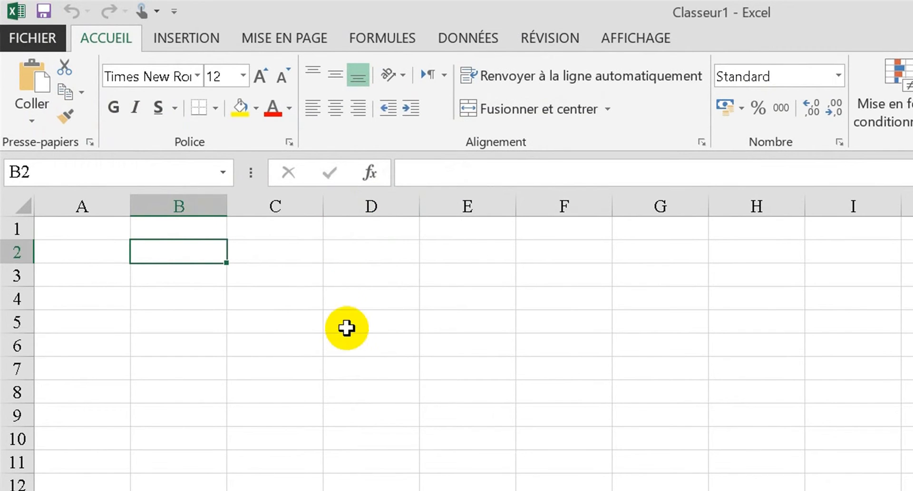
click(76, 206)
click(179, 205)
click(286, 203)
click(399, 203)
click(485, 205)
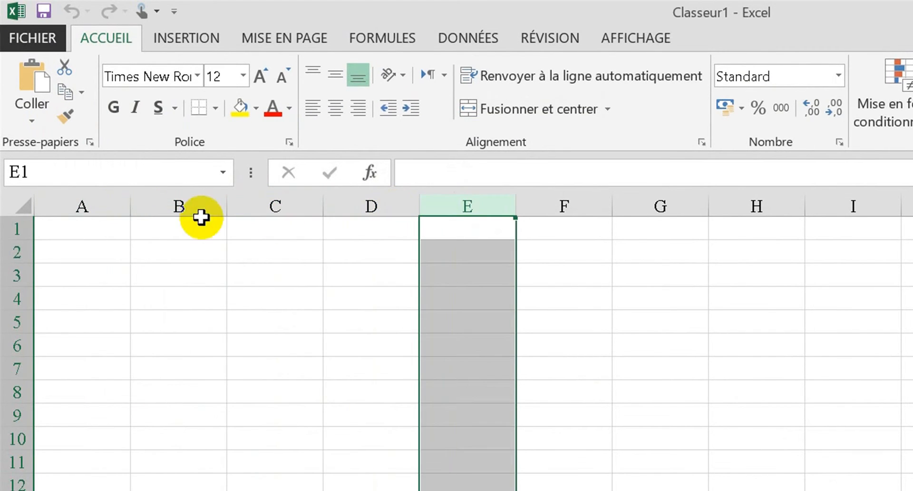
Check the default font and size on rows 1 to 3 and on cell A3
click(17, 229)
click(17, 253)
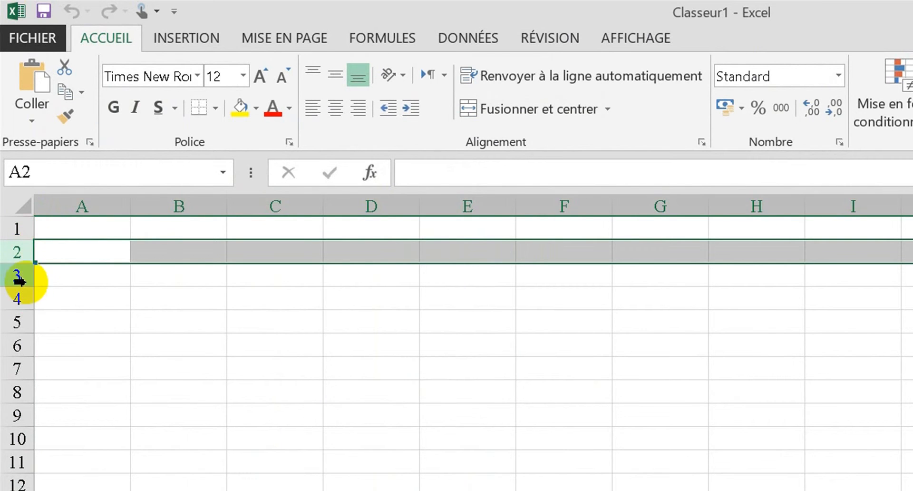
click(17, 274)
click(125, 274)
Enter 212315465 in cell B3 and hkghghgjh in cell B4 to test the default font with numbers and text
click(212, 274)
text(21)
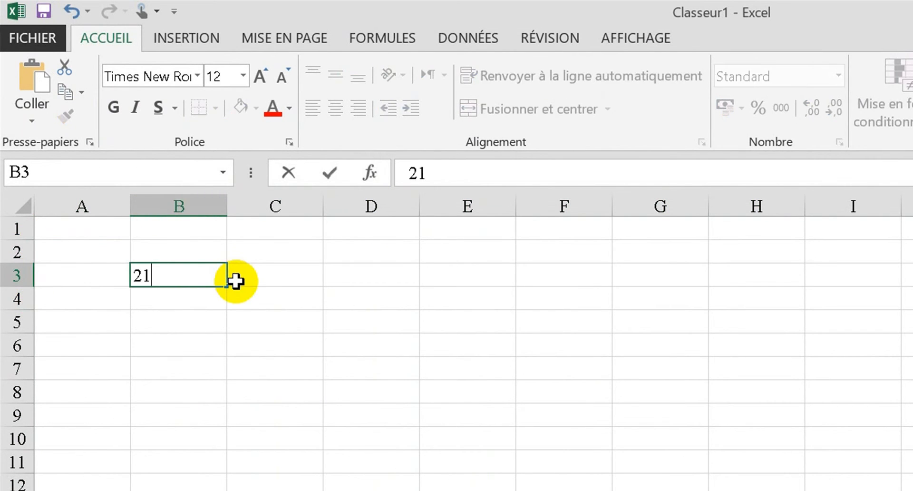
text(2315465)
key(Return)
text(hkg)
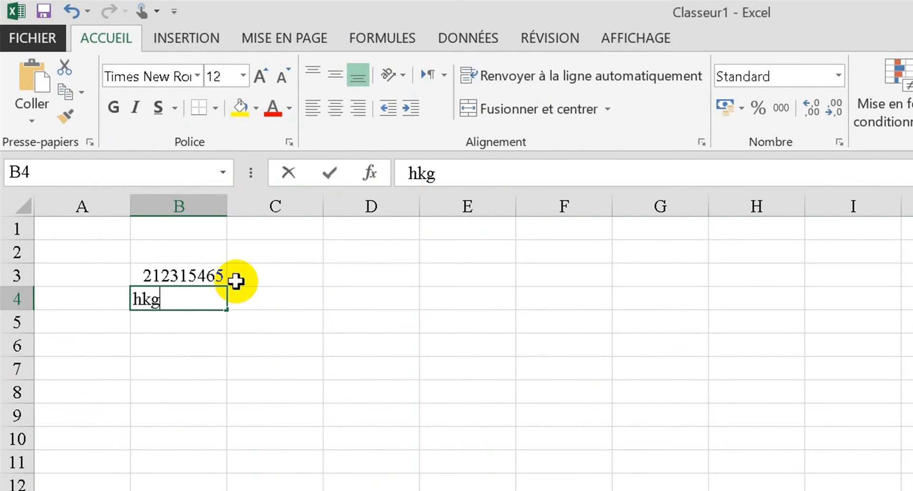
text(hghgjh)
key(Return)
click(227, 281)
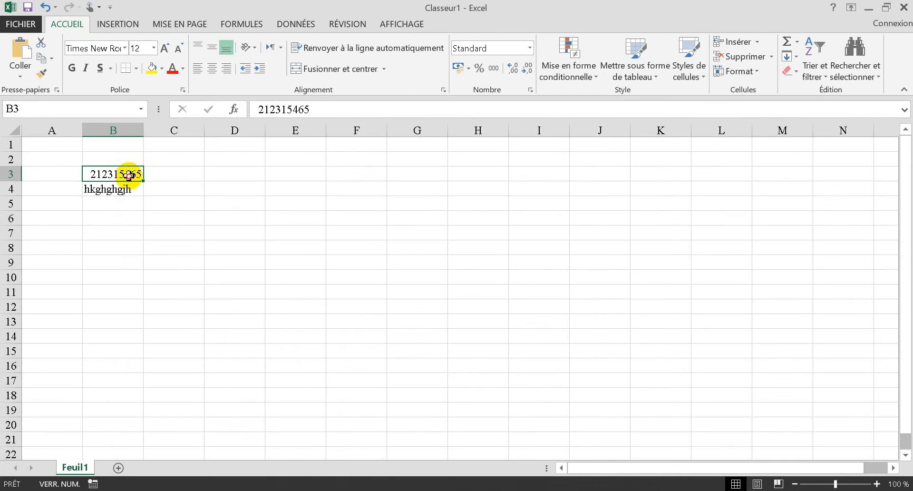
Clear the test entries from cells B3 and B4
drag(142, 183, 142, 211)
key(Delete)
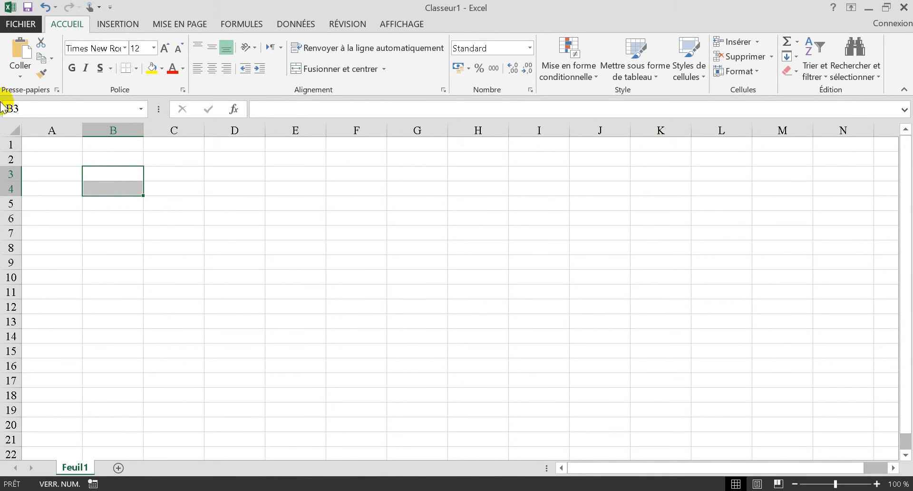
click(124, 177)
Keep Affichage normal as the default view for new sheets in the general options and add a second sheet
click(20, 23)
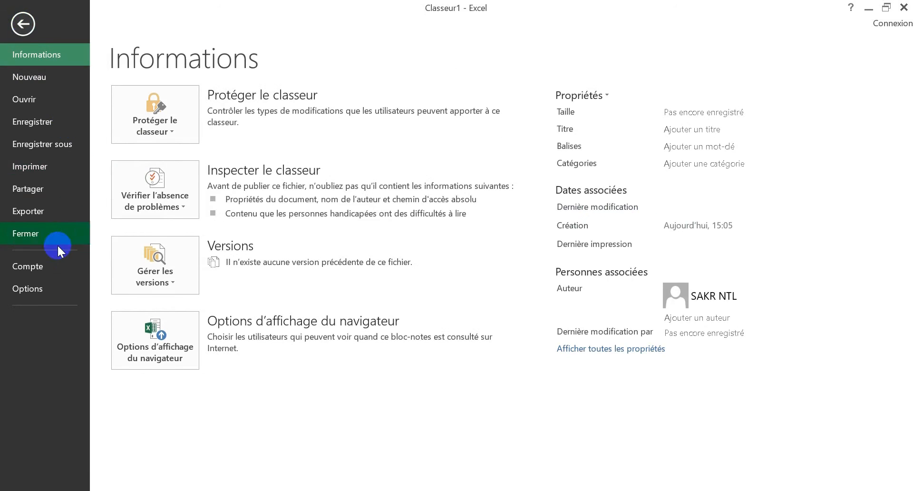
click(22, 291)
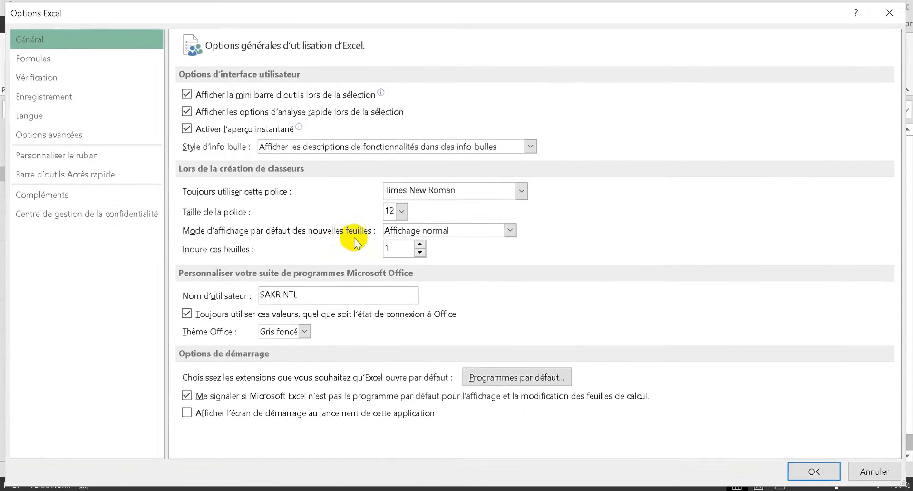
click(721, 376)
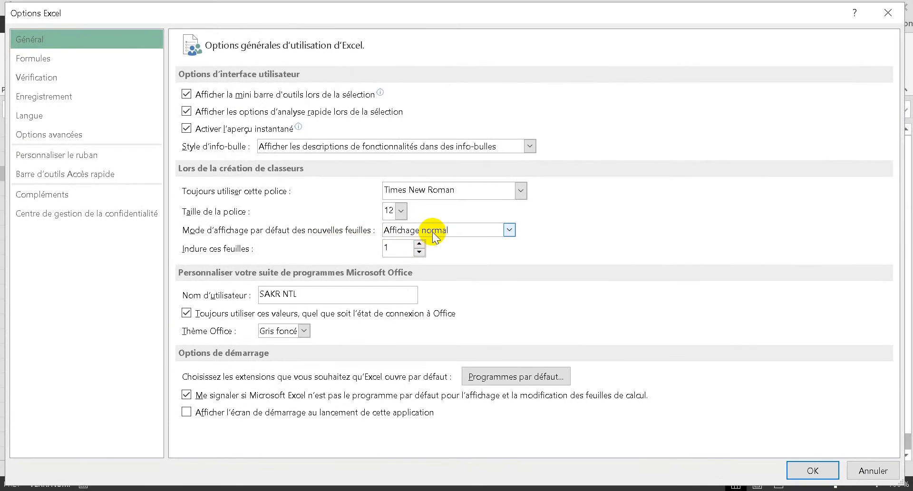
click(461, 233)
click(823, 460)
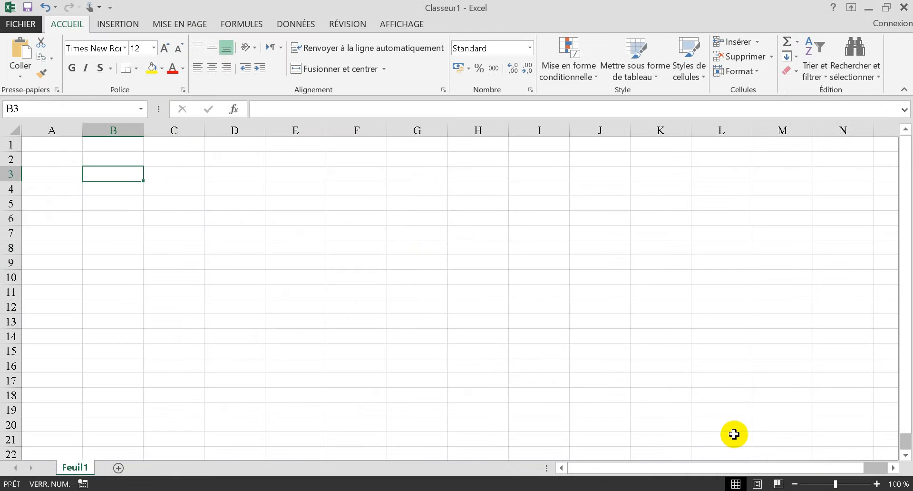
click(116, 467)
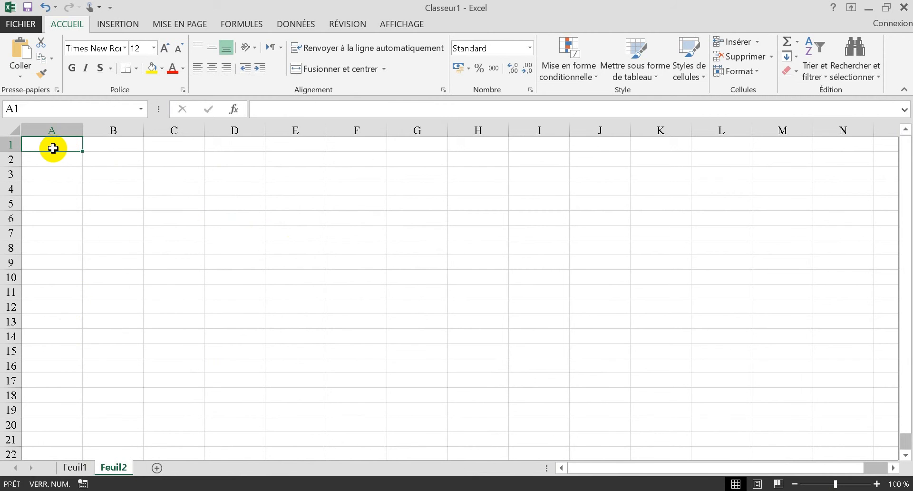
Set the default view for new sheets to Aperçu des sauts de page and add a third sheet to test it
click(21, 24)
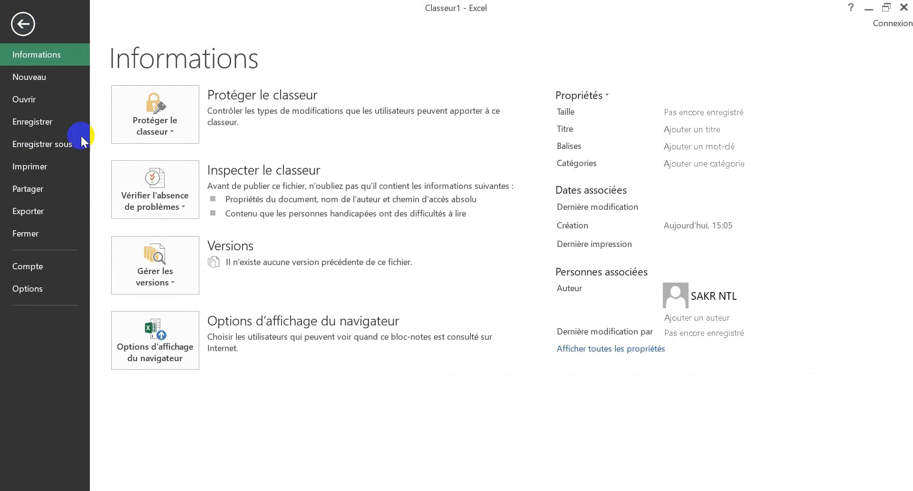
click(27, 289)
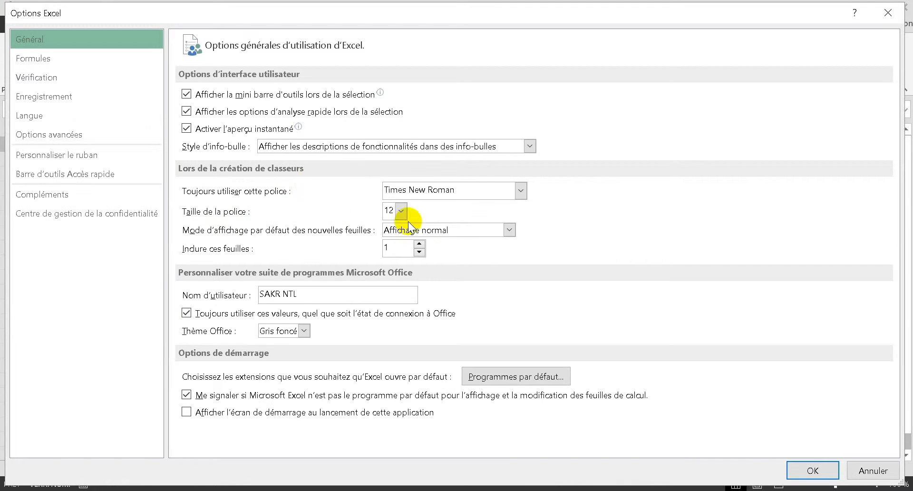
click(509, 229)
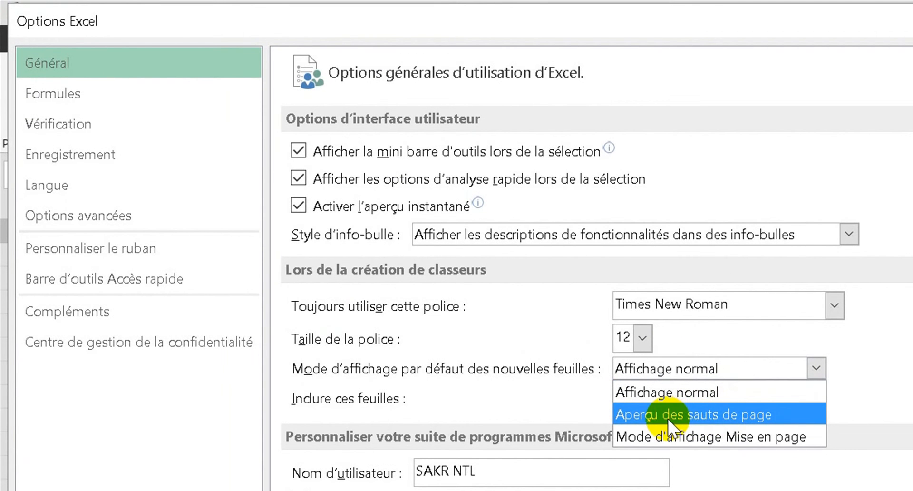
click(715, 415)
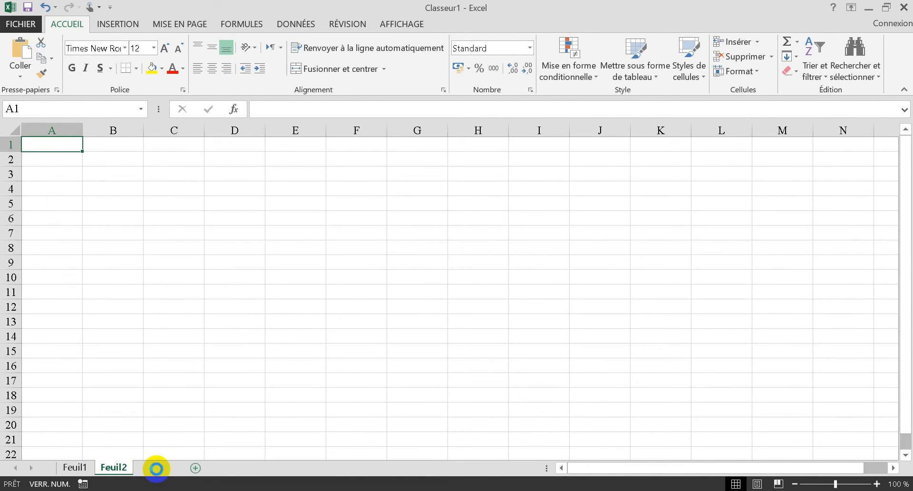
click(157, 468)
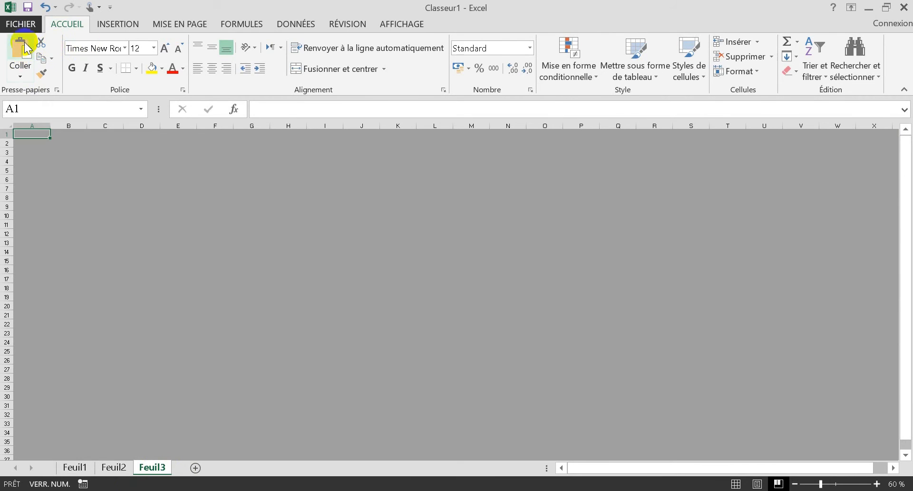
Set the default view for new sheets to Mode d'affichage Mise en page and add a fourth sheet to test it
click(20, 24)
click(31, 293)
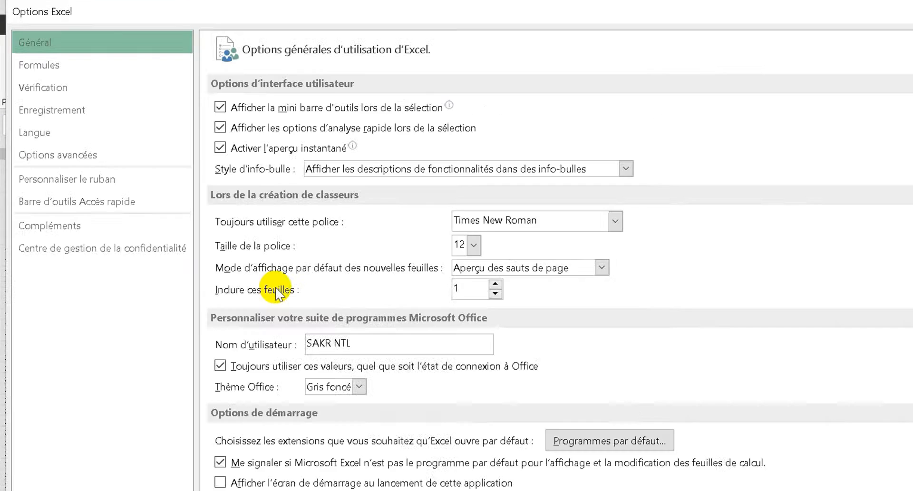
click(707, 350)
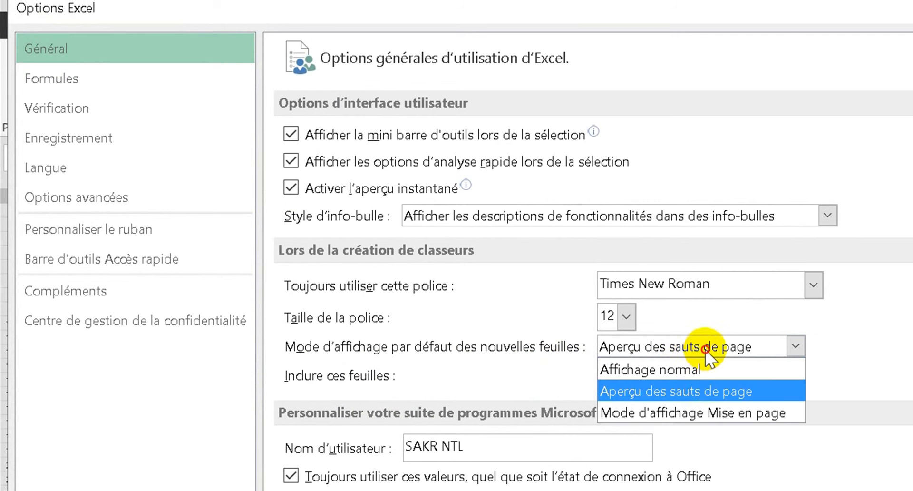
click(645, 413)
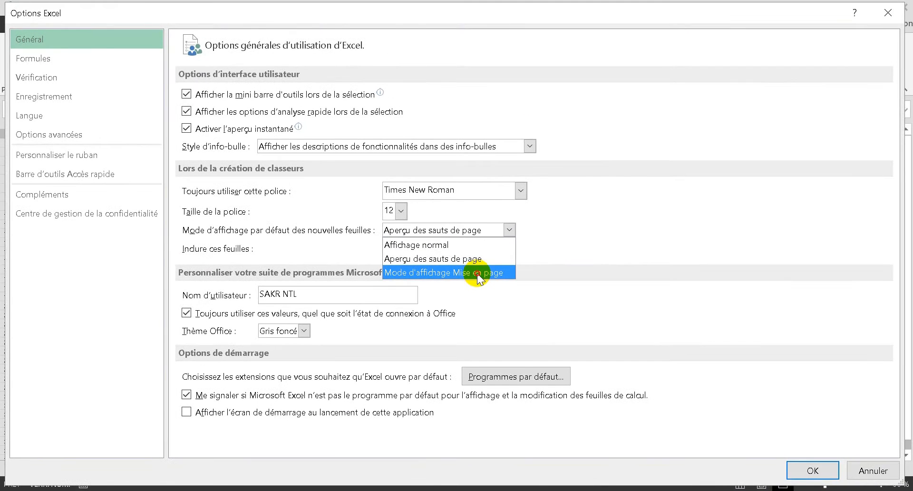
click(488, 272)
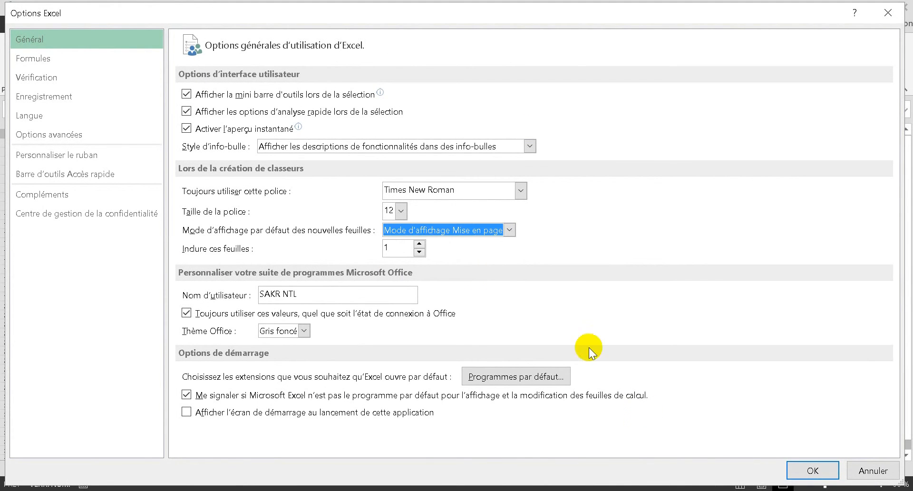
click(814, 471)
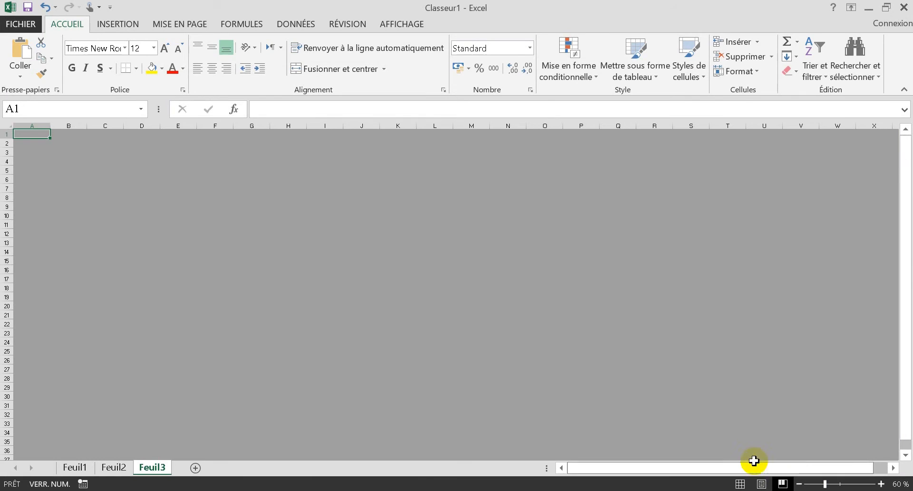
click(196, 467)
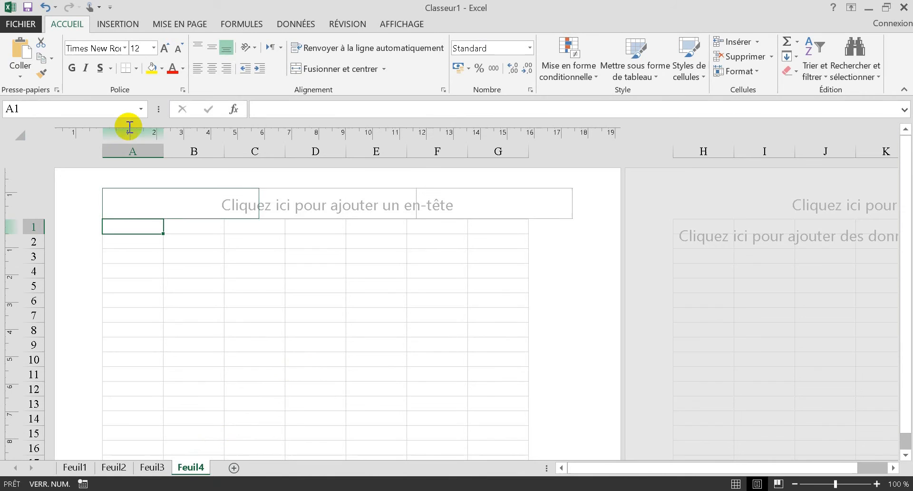
Set the default view for new sheets back to Affichage normal and add a fifth sheet
click(21, 24)
click(41, 288)
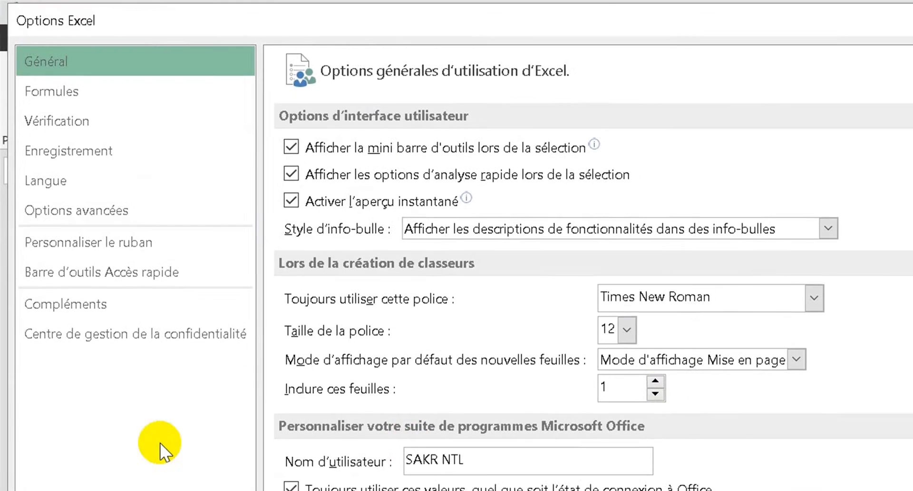
click(690, 373)
click(687, 383)
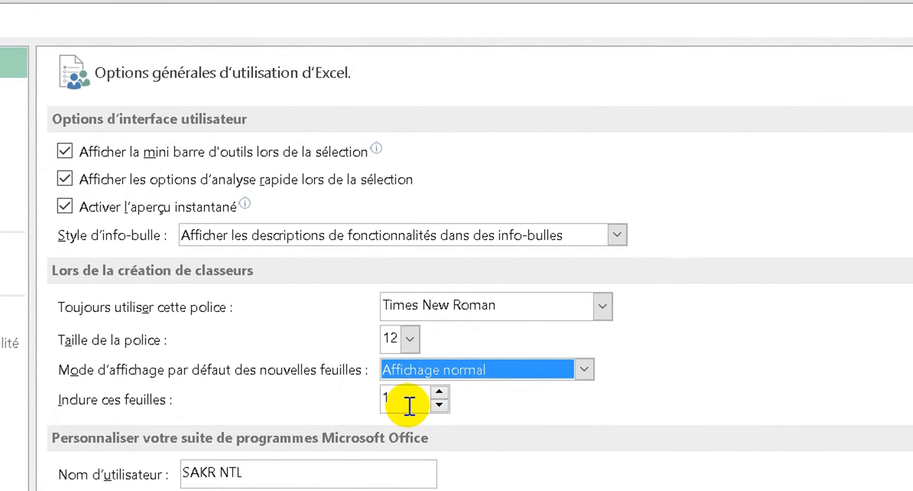
mouse_move(409, 405)
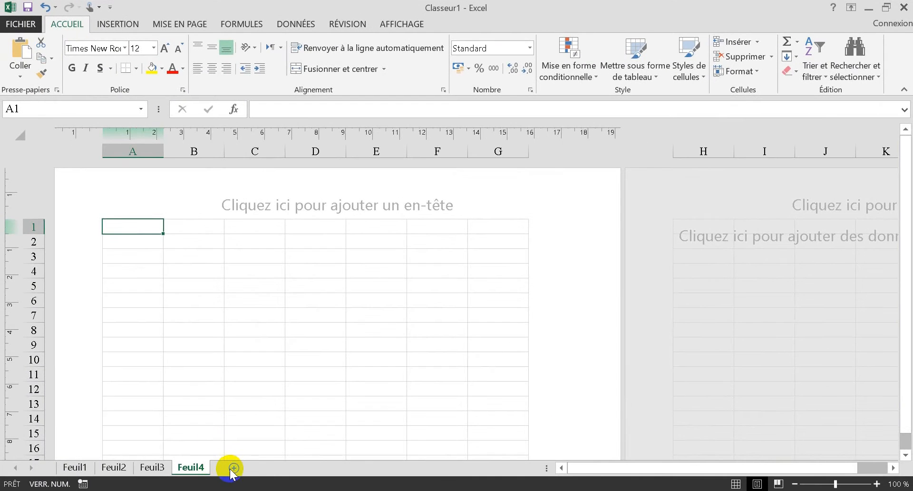
click(230, 466)
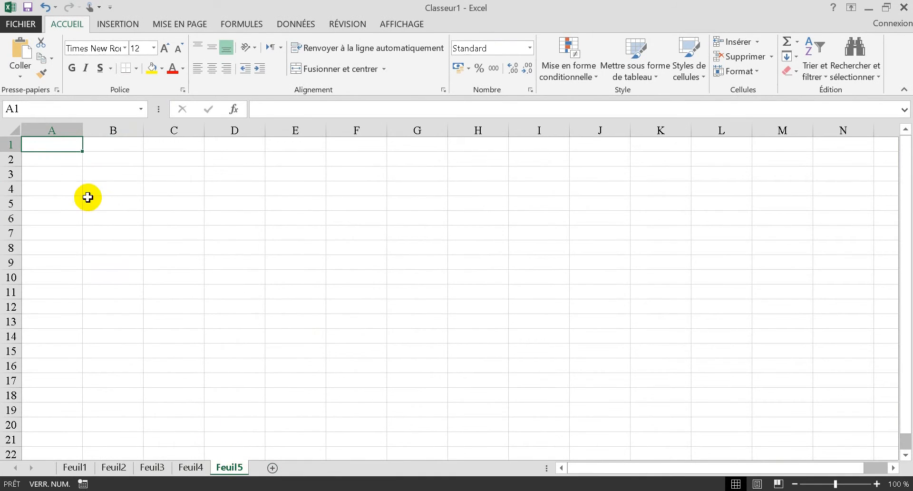
Restart Excel without saving Classeur1 and decline making it the default spreadsheet program
click(904, 7)
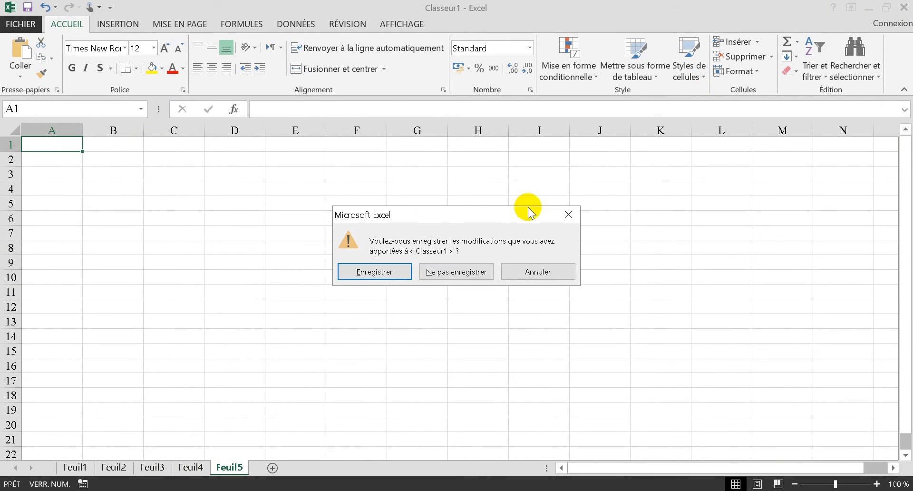
click(464, 275)
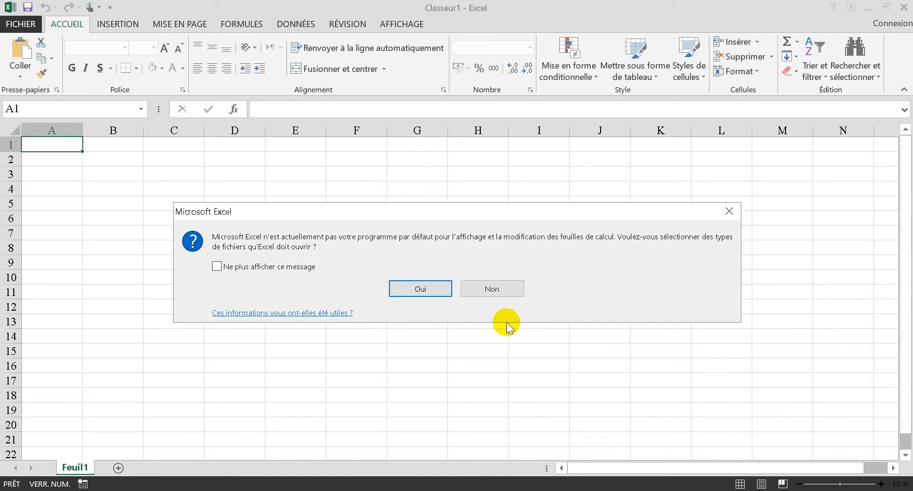
click(509, 288)
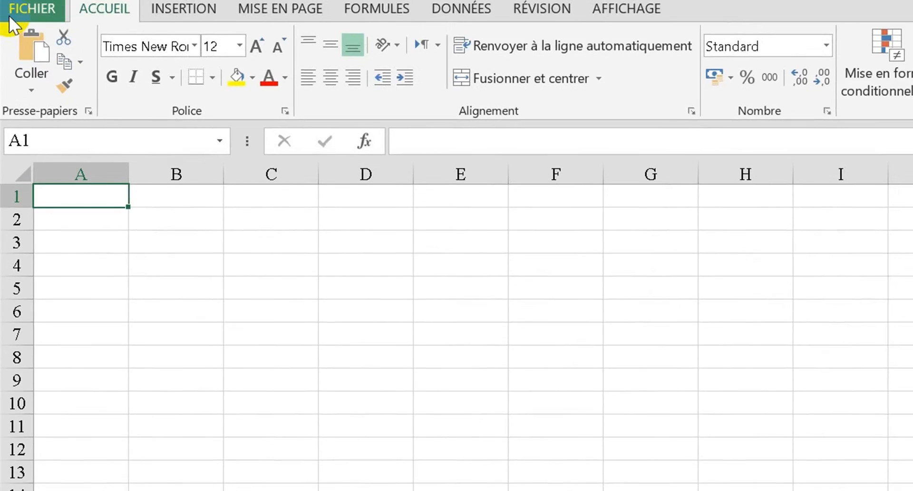
Set the number of sheets included in new workbooks to 7 in the general Excel options
click(11, 12)
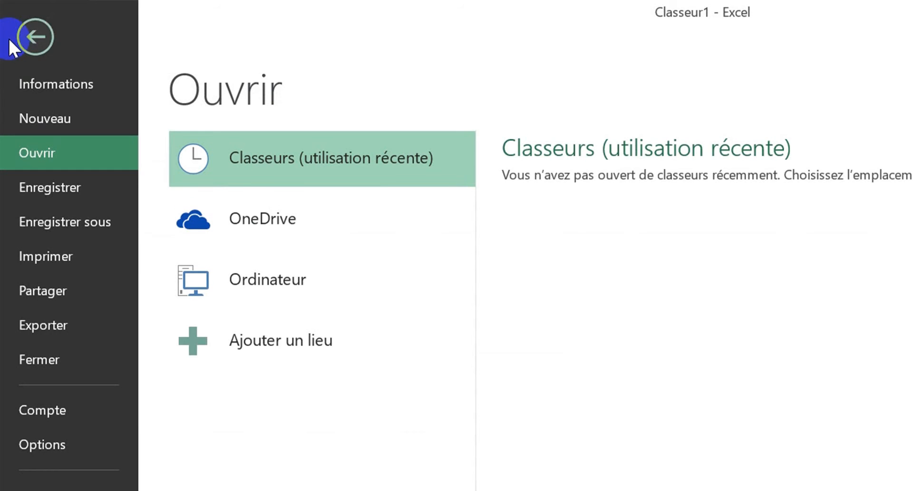
click(58, 447)
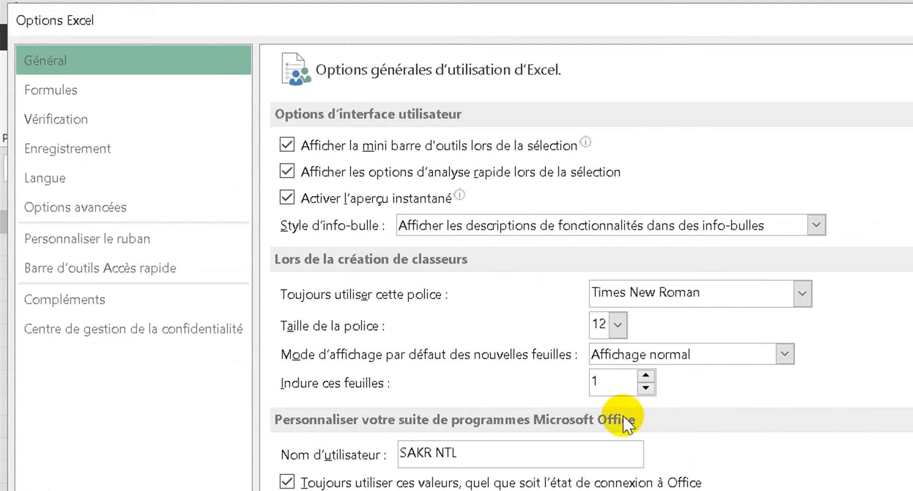
click(646, 374)
click(646, 373)
click(646, 374)
click(647, 374)
click(646, 374)
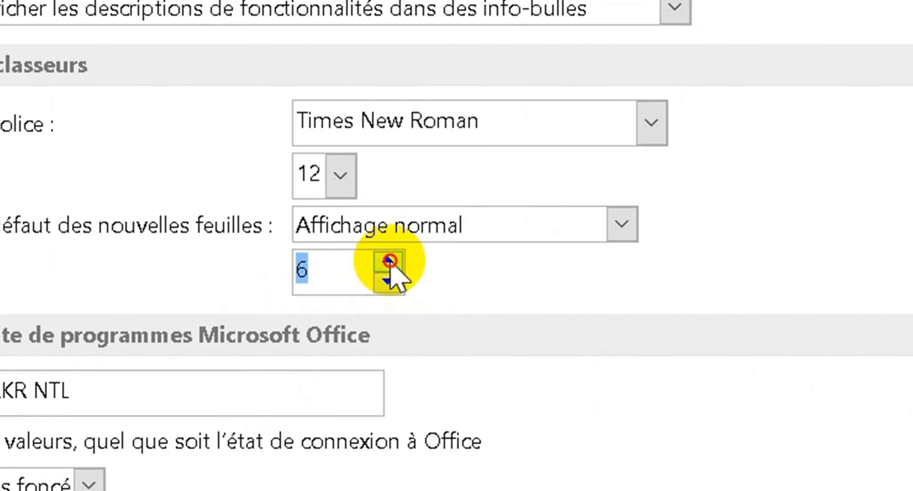
click(420, 244)
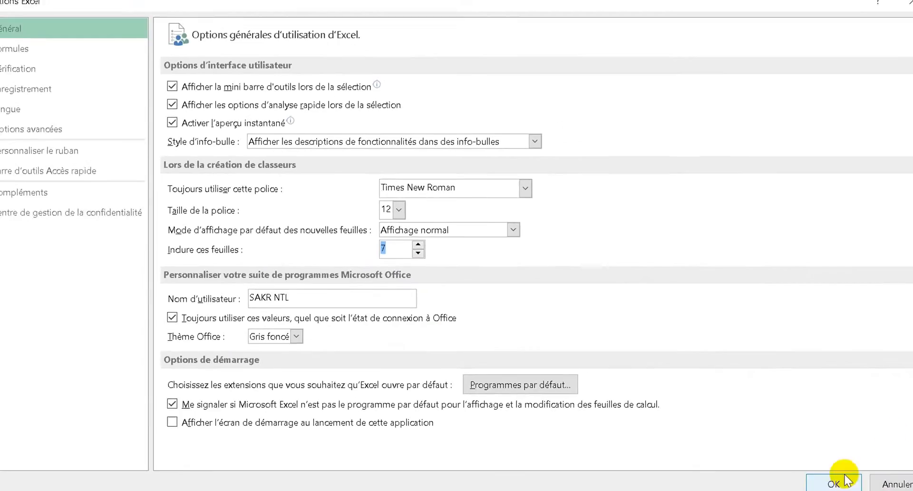
click(810, 471)
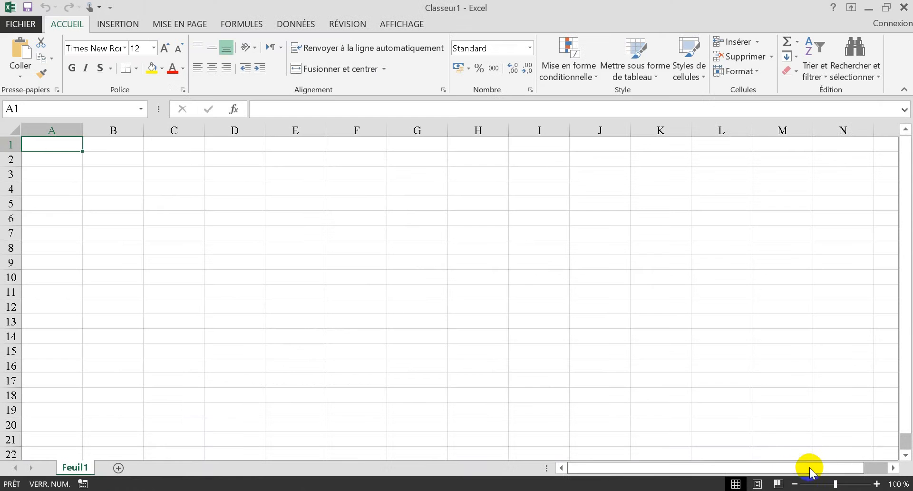
Restart Excel, decline making it the default spreadsheet program, and browse the new workbook's sheets through Feuil7
click(903, 7)
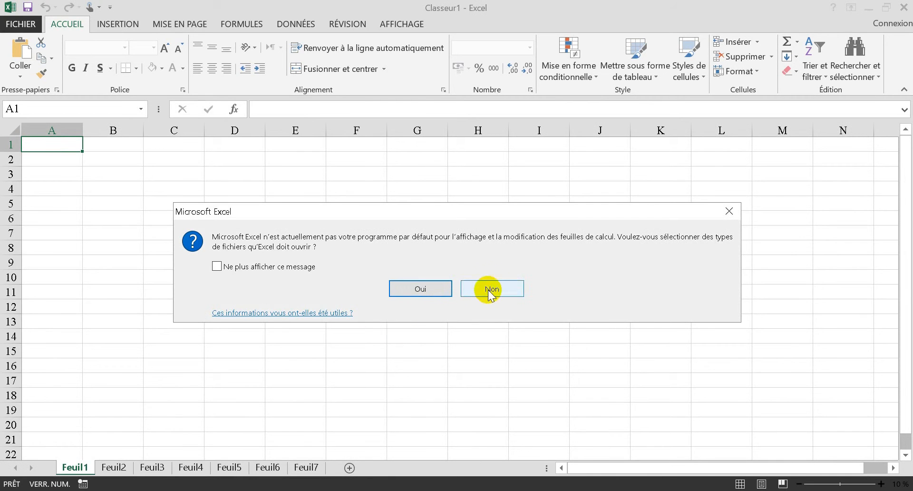
click(482, 288)
click(122, 468)
click(153, 468)
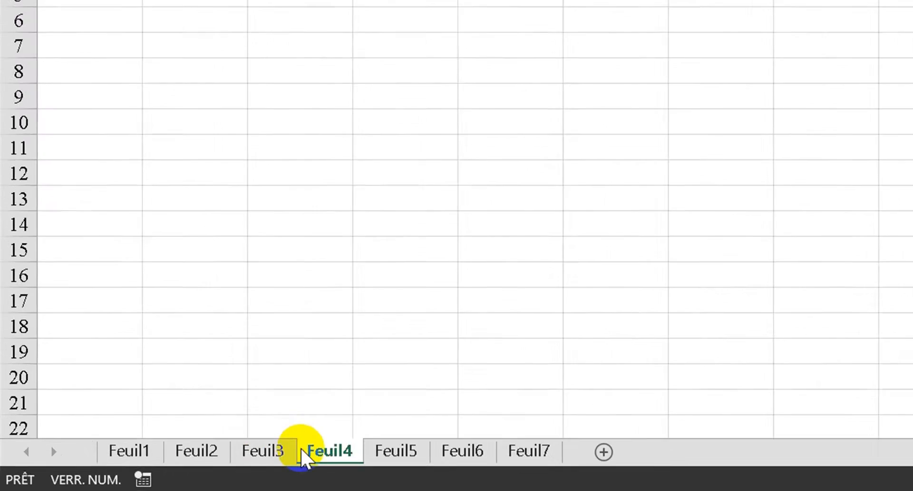
click(230, 468)
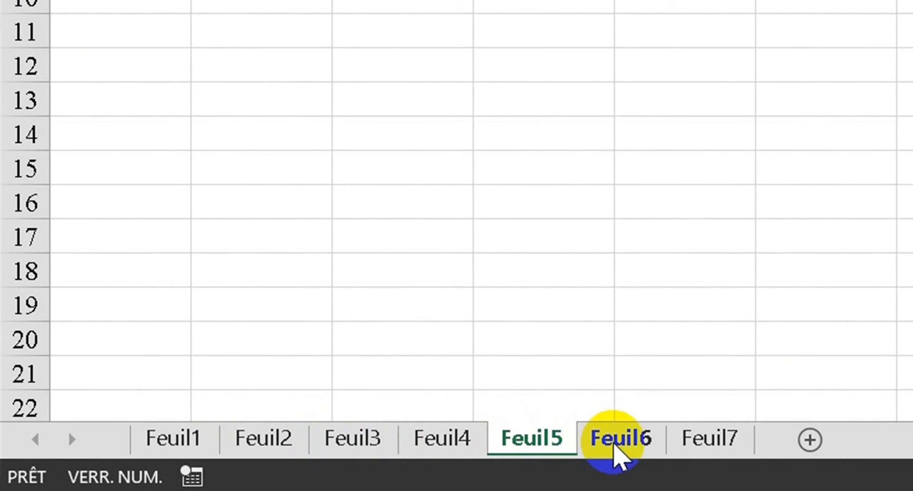
click(710, 437)
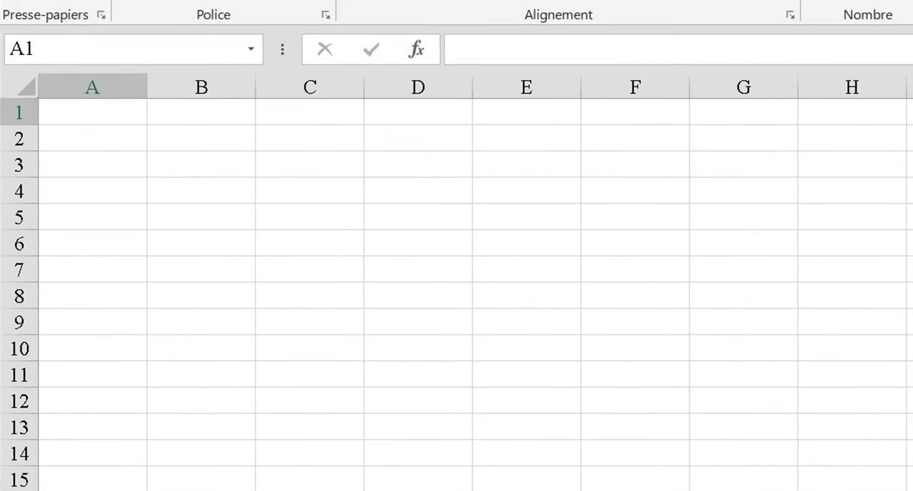
Set the Office theme to Blanc in the general Excel options
click(26, 20)
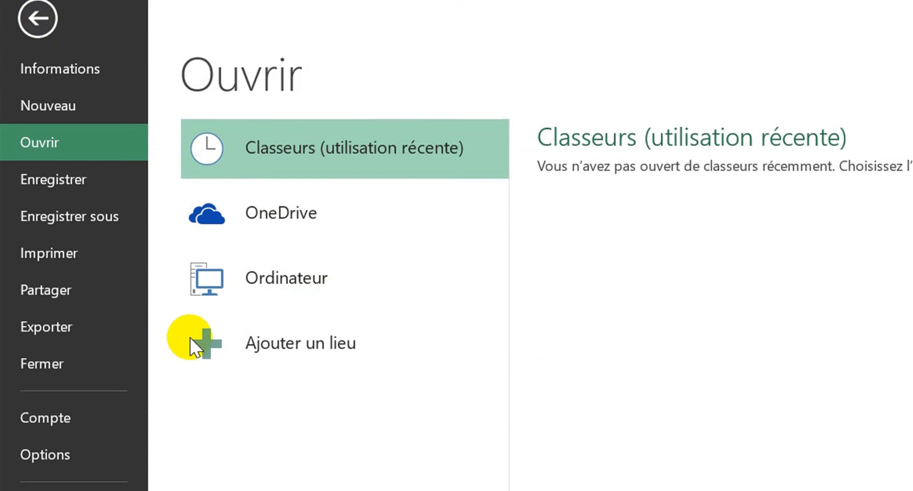
click(73, 454)
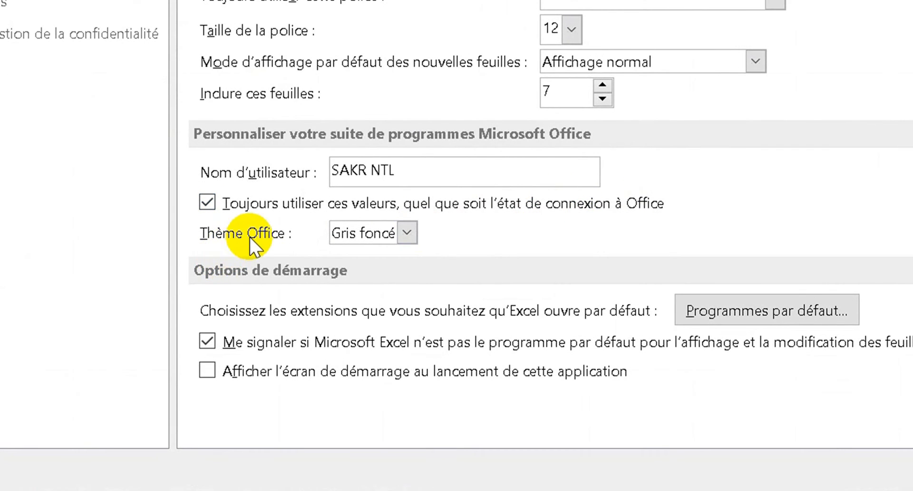
click(407, 232)
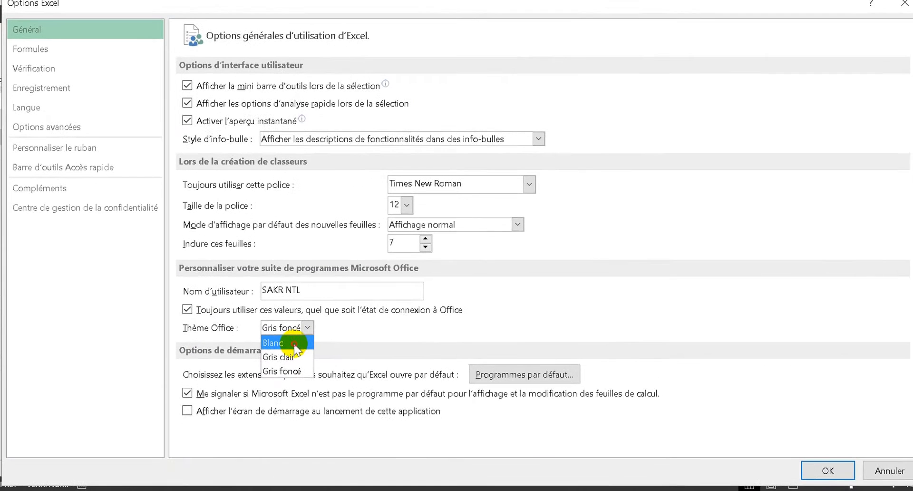
click(384, 259)
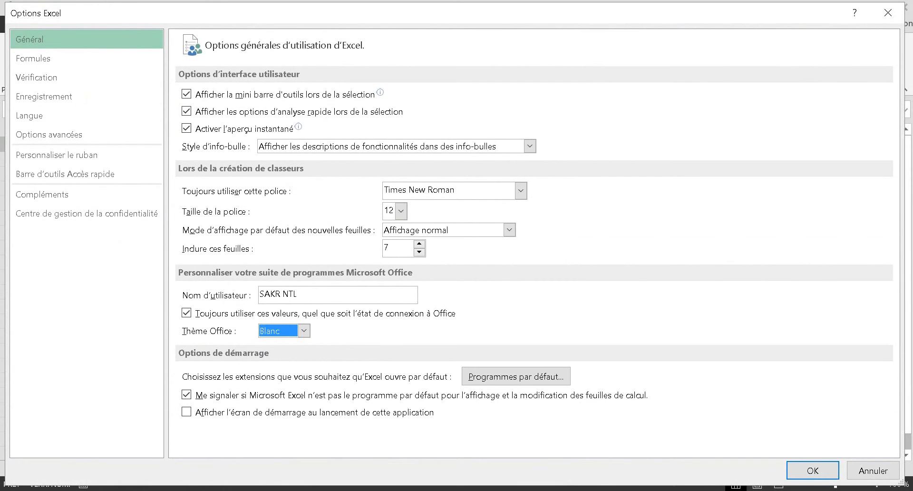
click(810, 470)
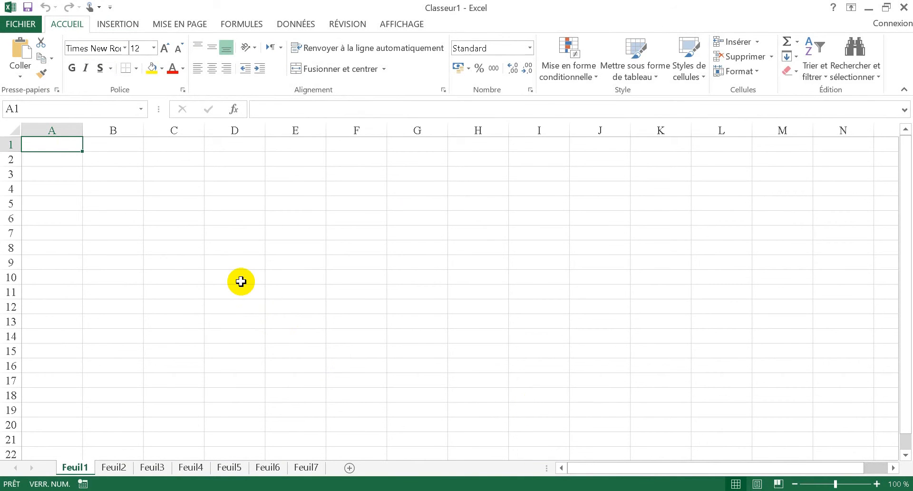
Change the Office theme to Gris clair in the general Excel options
click(27, 26)
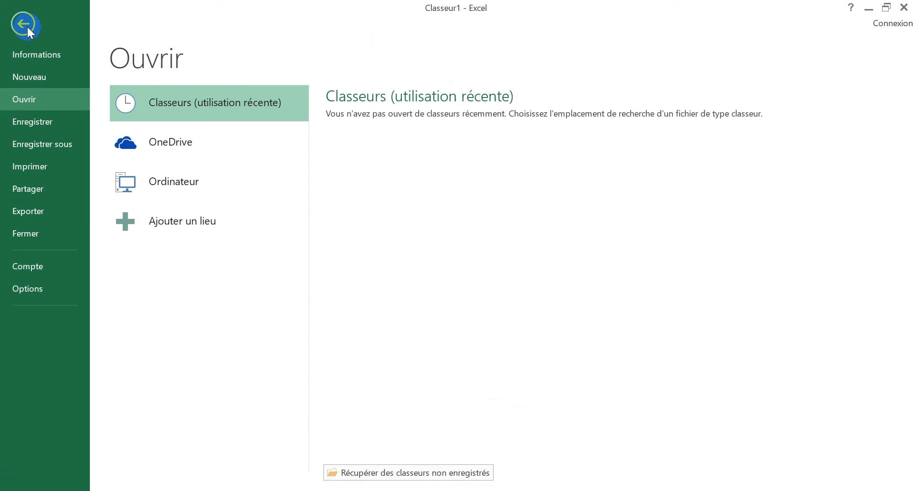
click(38, 288)
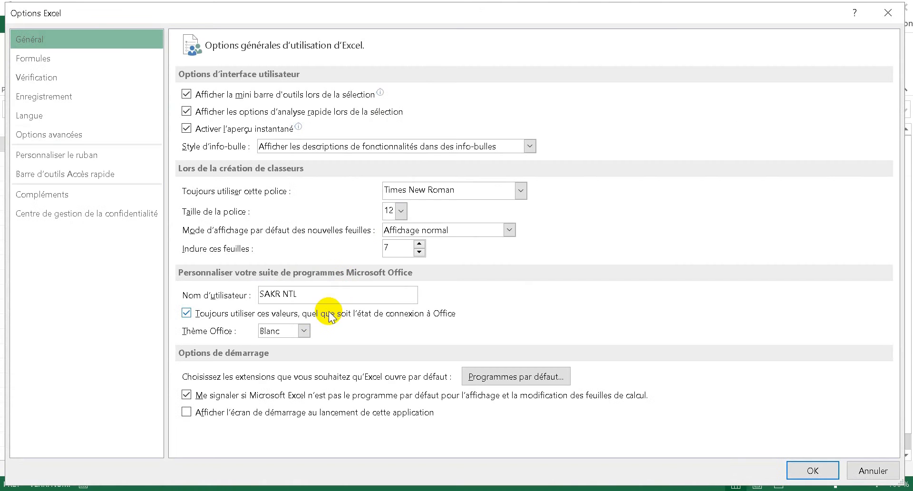
click(276, 293)
click(412, 478)
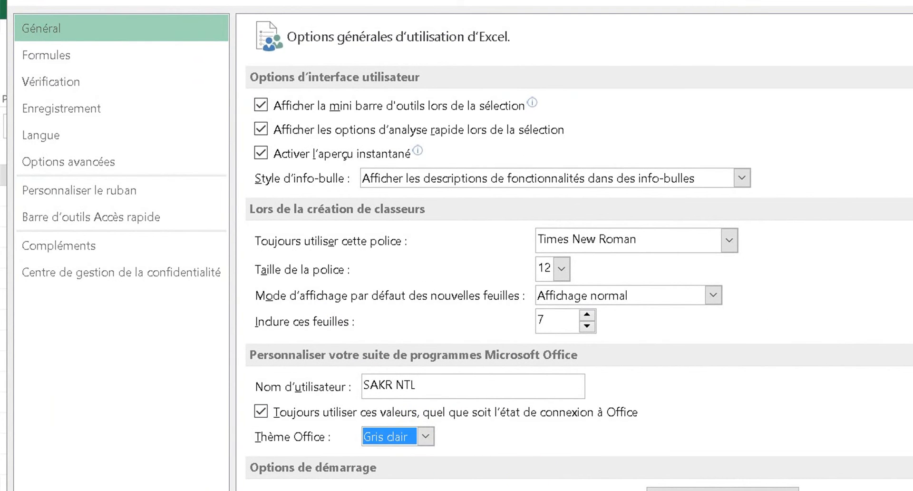
click(535, 379)
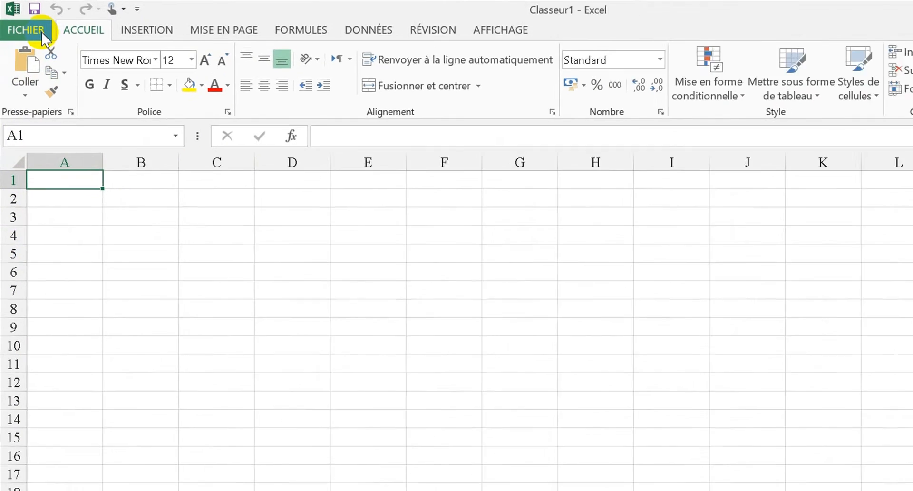
Set the Office theme back to Gris foncé in the general Excel options
click(43, 36)
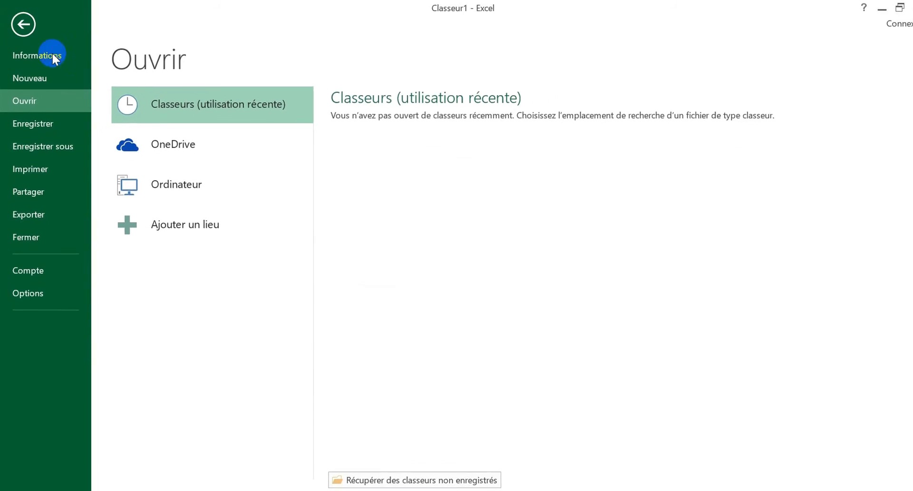
click(33, 287)
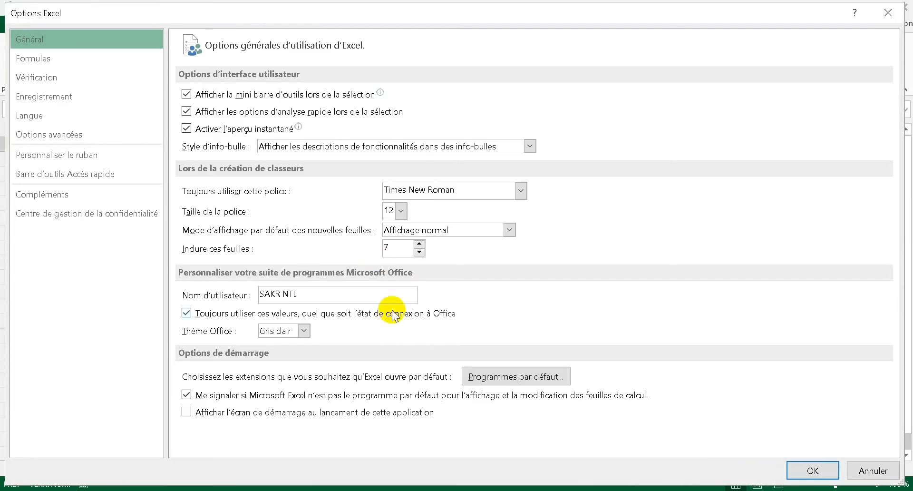
click(303, 330)
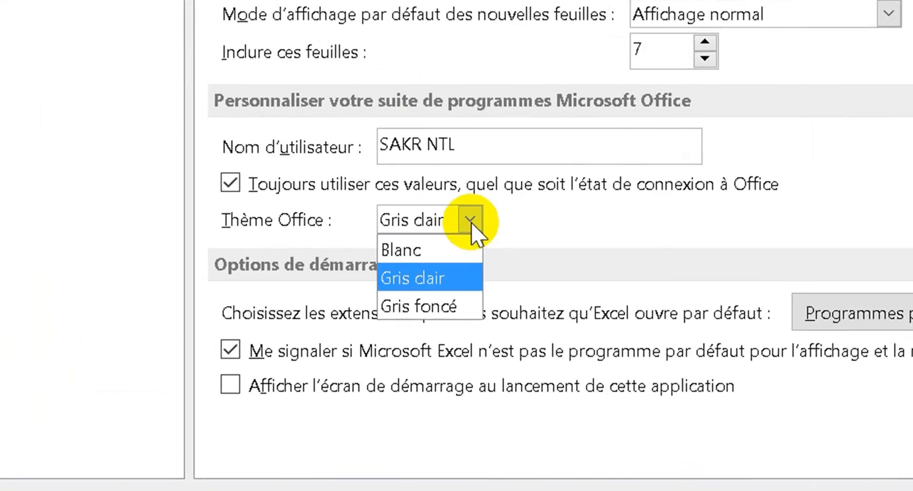
click(302, 374)
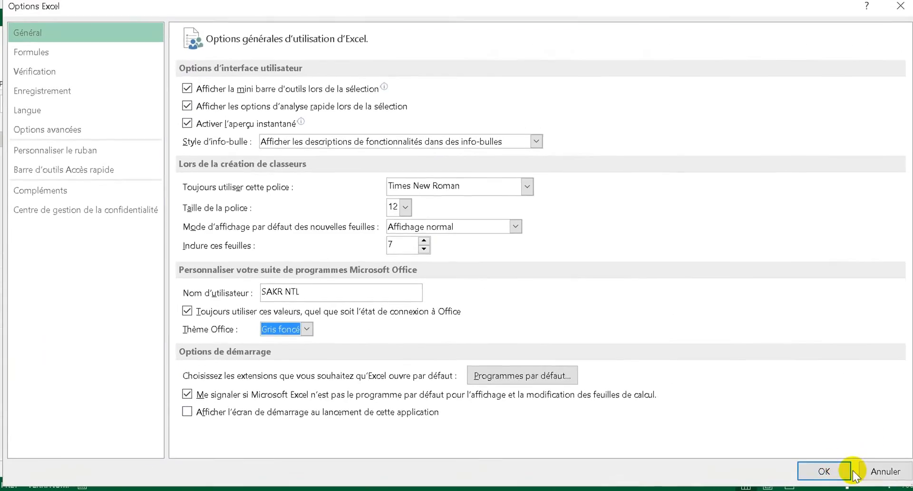
click(838, 465)
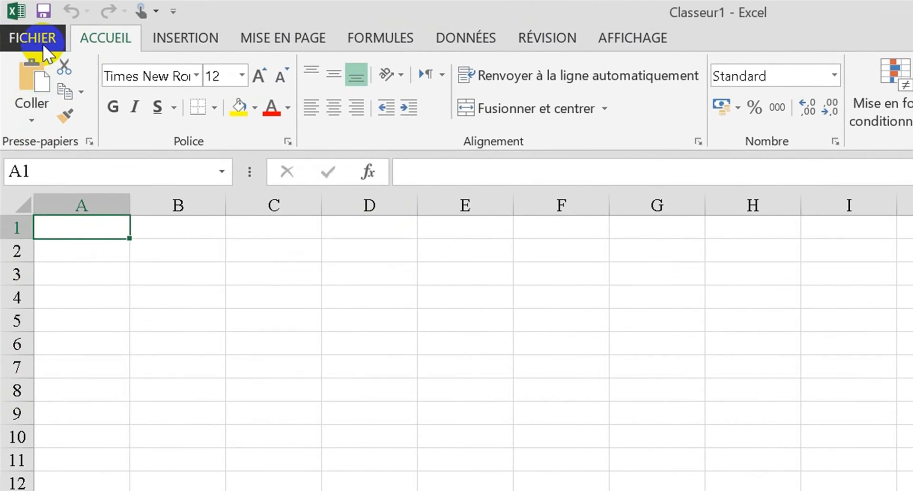
Review the startup option for the default-program alert, then restart Excel and decline the default-program prompt
click(21, 24)
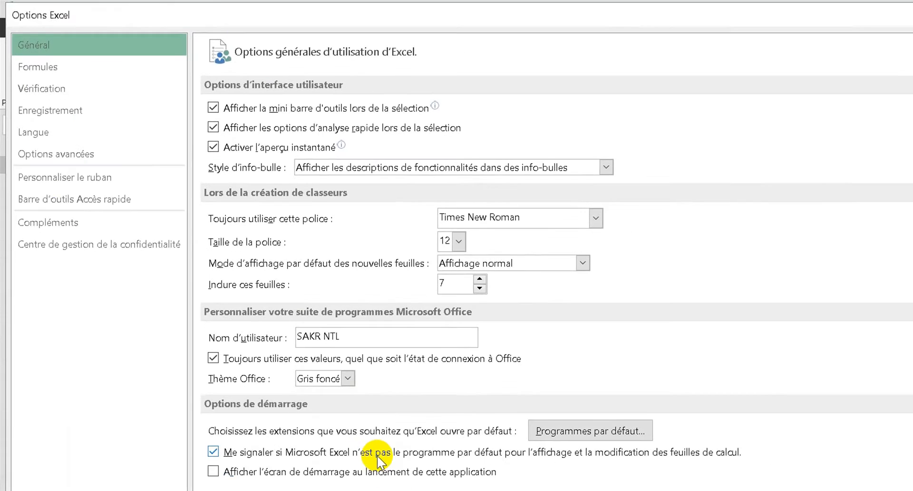
click(816, 472)
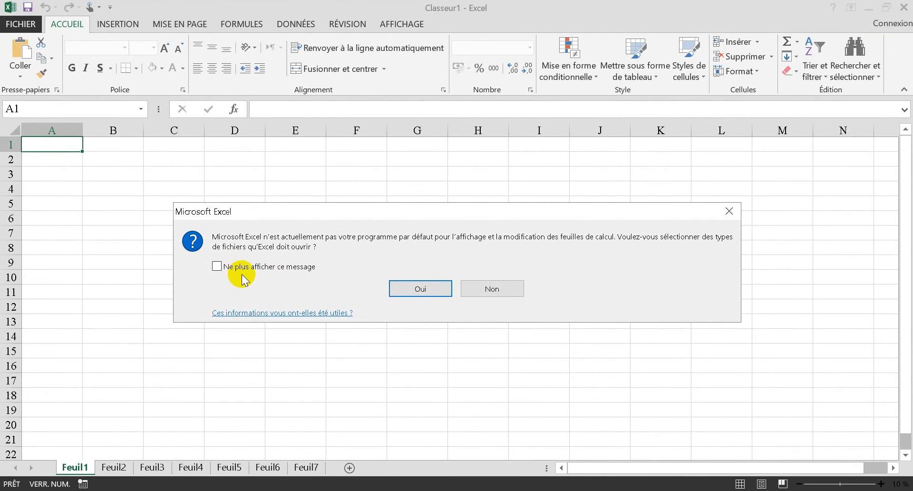
click(242, 270)
click(245, 271)
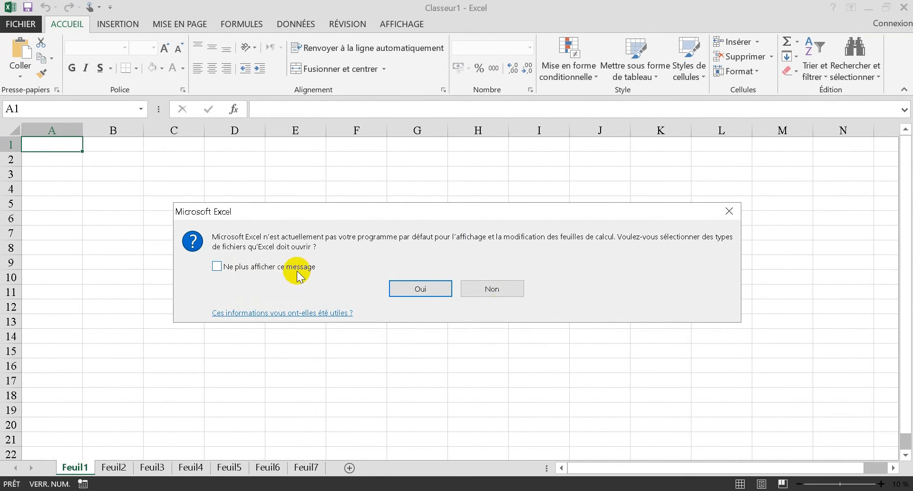
click(497, 289)
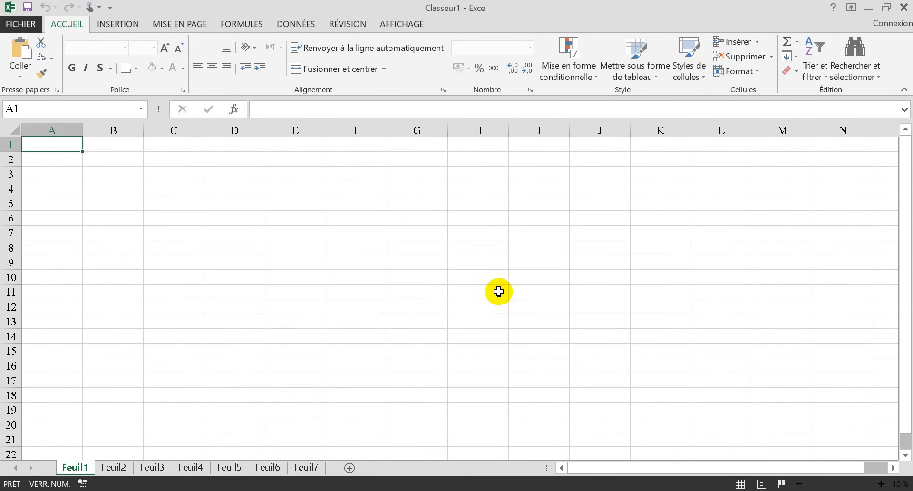
Turn off the startup alert about Excel not being the default program for viewing and editing spreadsheets
click(17, 29)
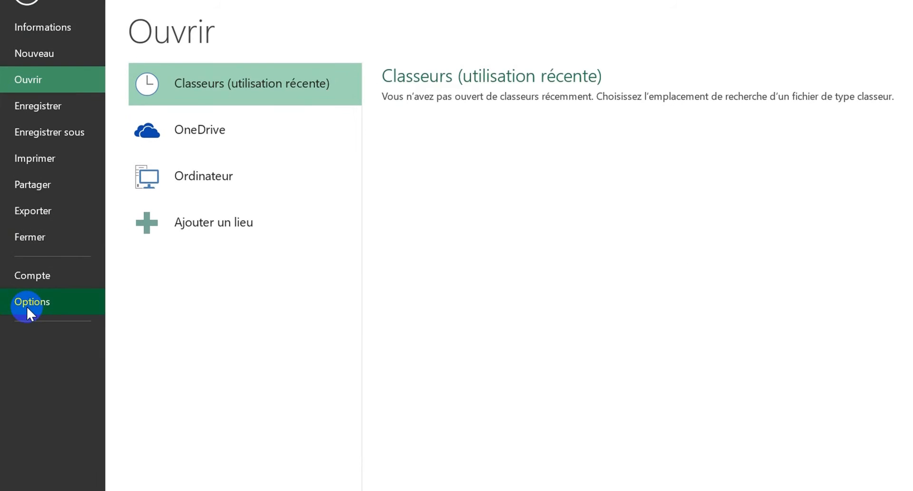
click(21, 288)
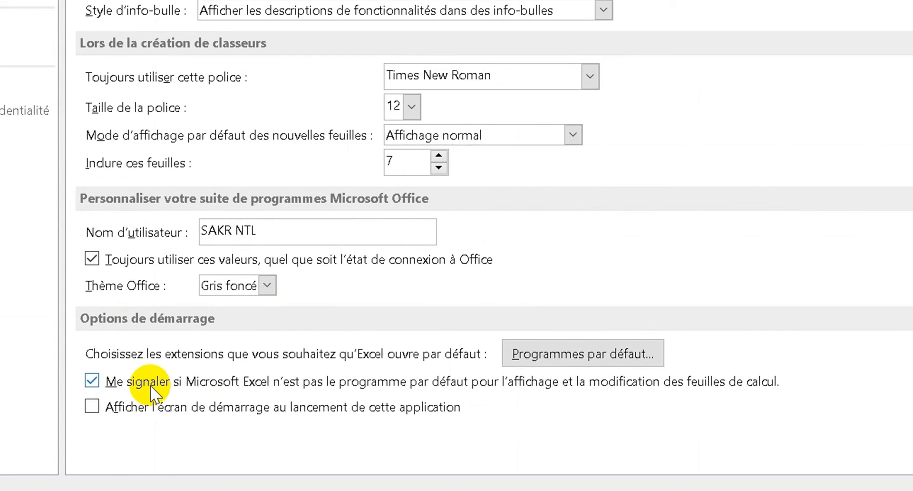
click(289, 449)
click(80, 353)
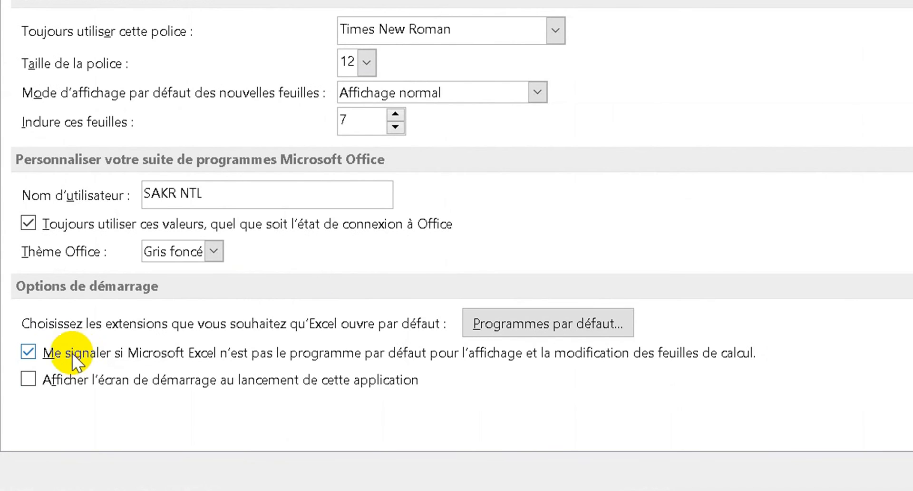
click(71, 352)
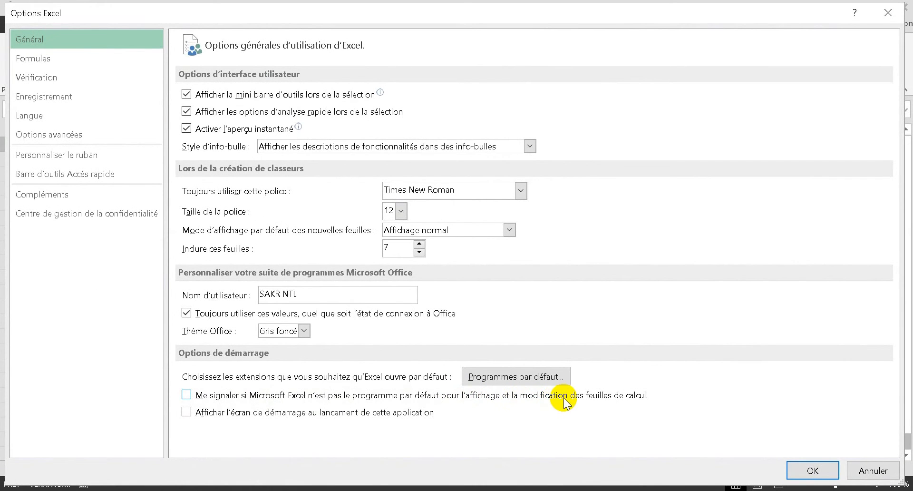
click(811, 468)
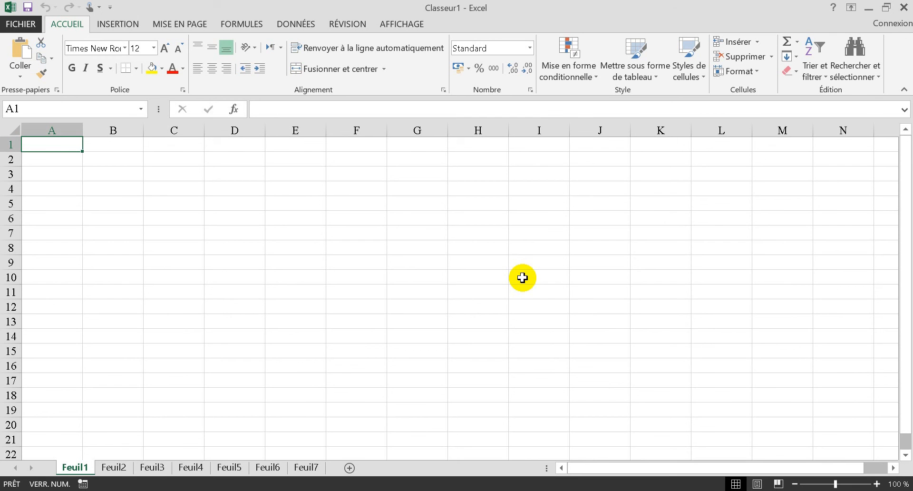
Enable showing the start screen when Excel launches, and create a blank workbook from that screen after restarting
click(27, 23)
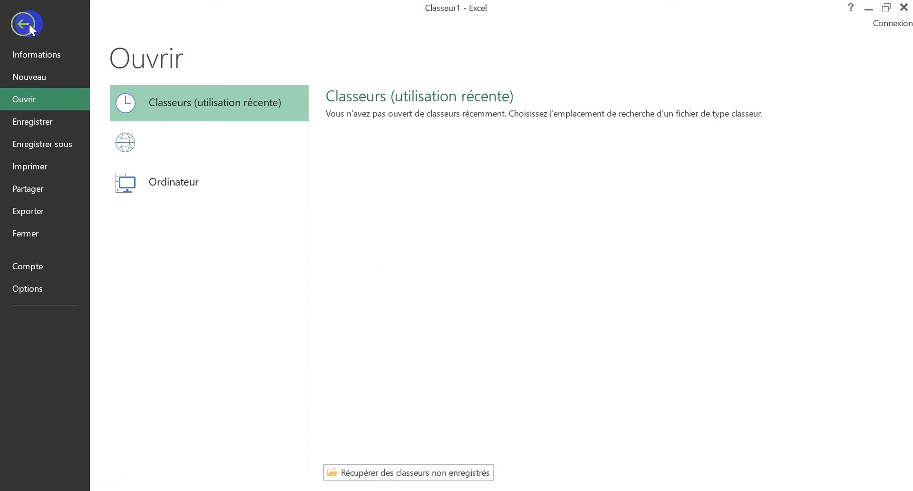
click(41, 287)
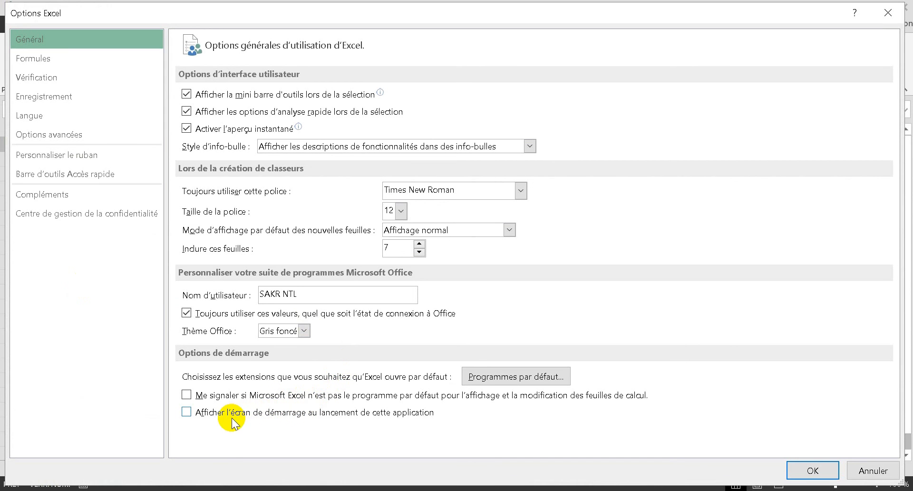
click(243, 414)
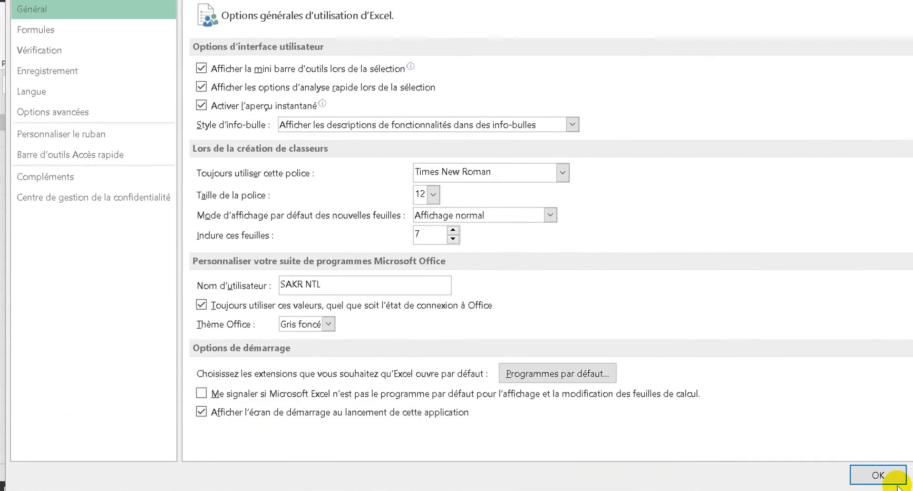
click(897, 483)
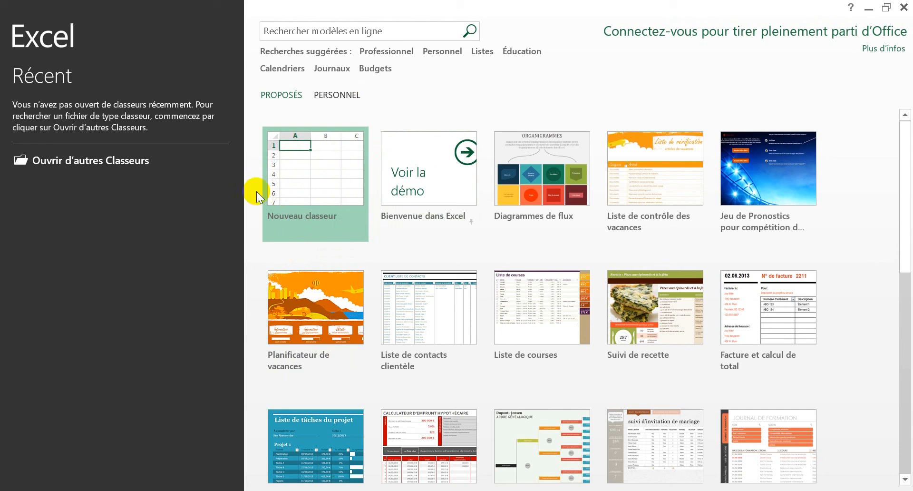
click(305, 172)
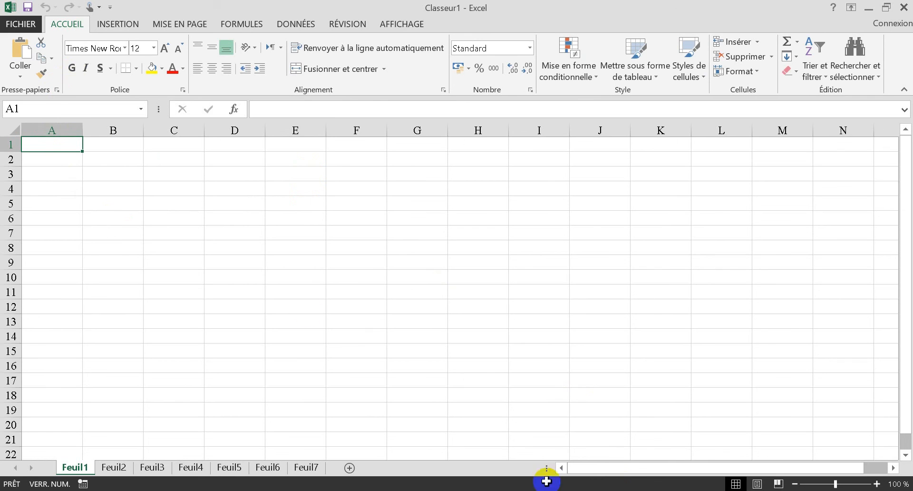
Reopen the general Excel options at the startup settings
click(23, 23)
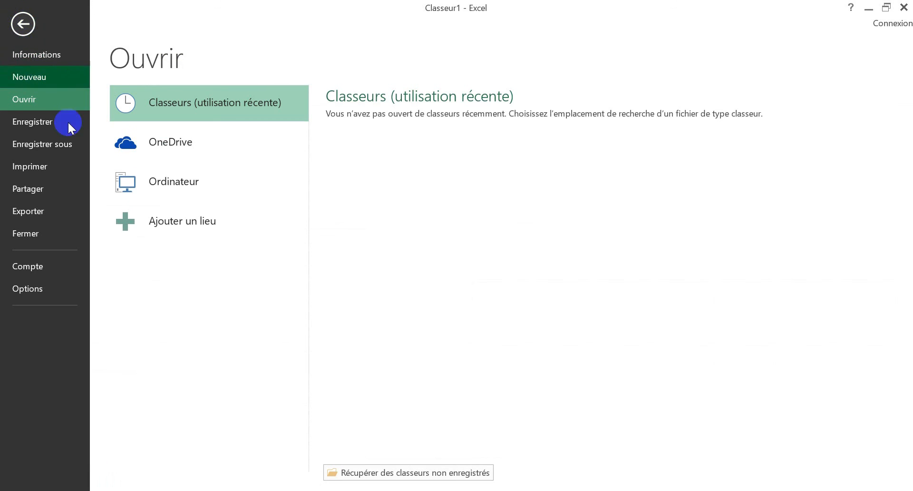
click(42, 288)
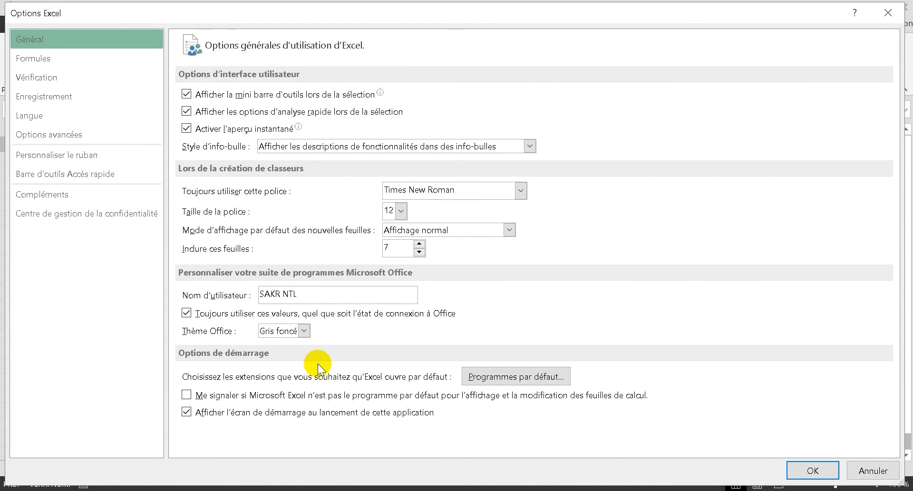